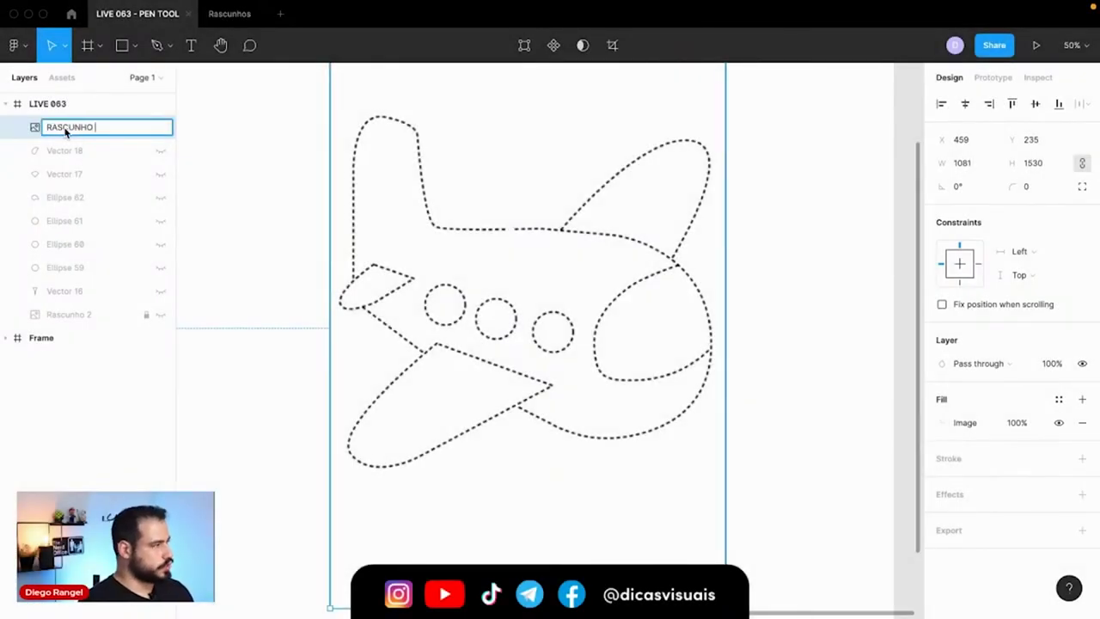
type("AVIAO")
Name the sketch layer RASCUNHO AVIAO and lock it
key("Return")
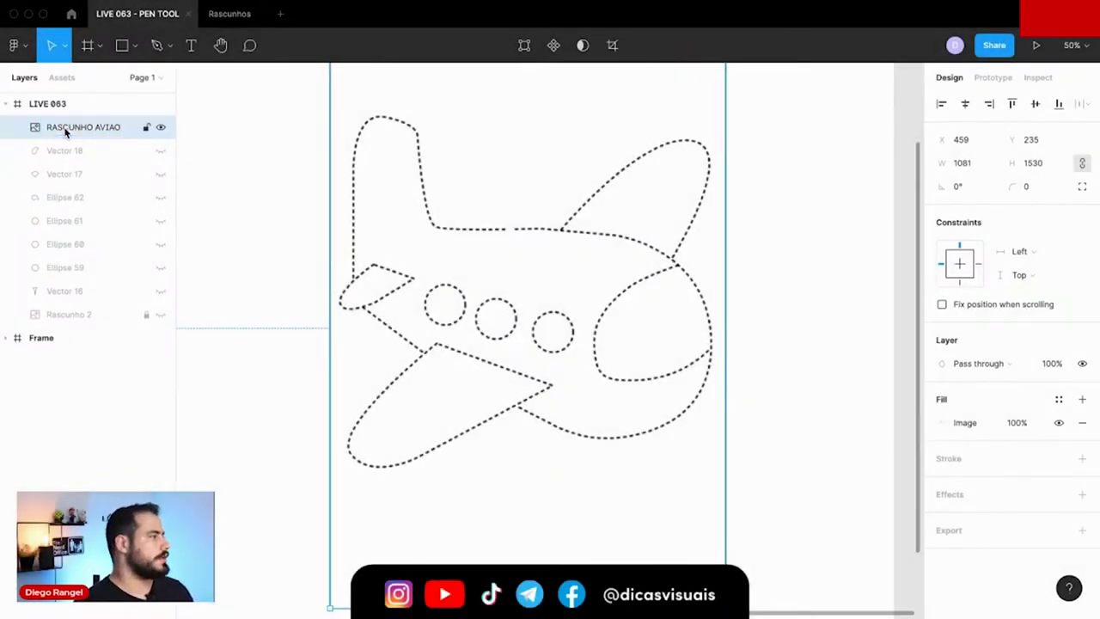
left_click(147, 127)
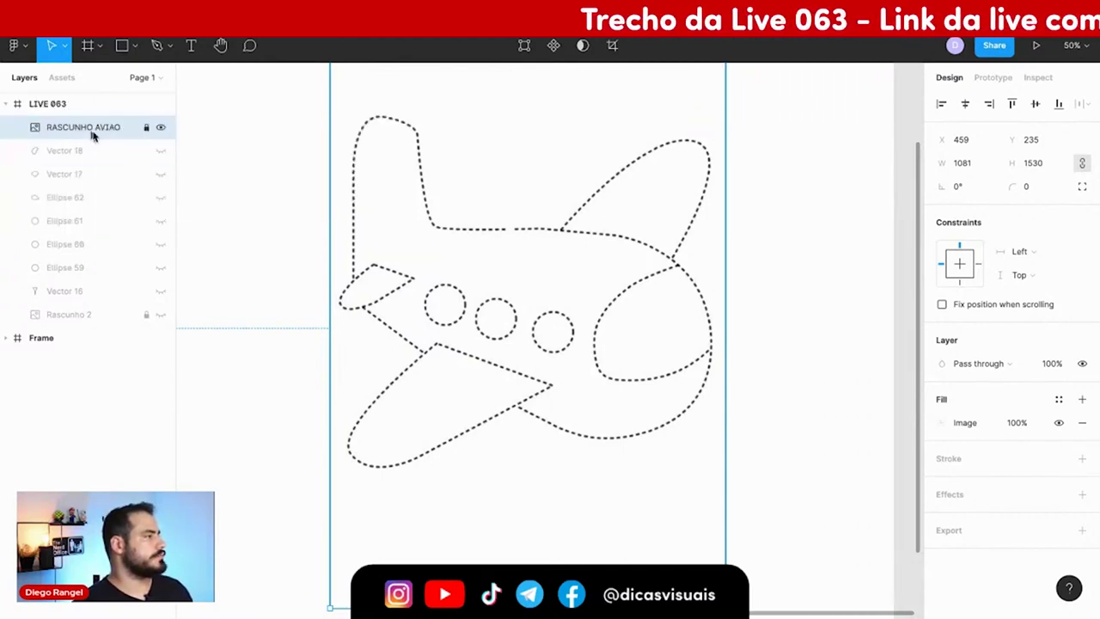
left_click(717, 271)
Fade the RASCUNHO AVIAO layer to 30% opacity and deselect it
left_click(35, 127)
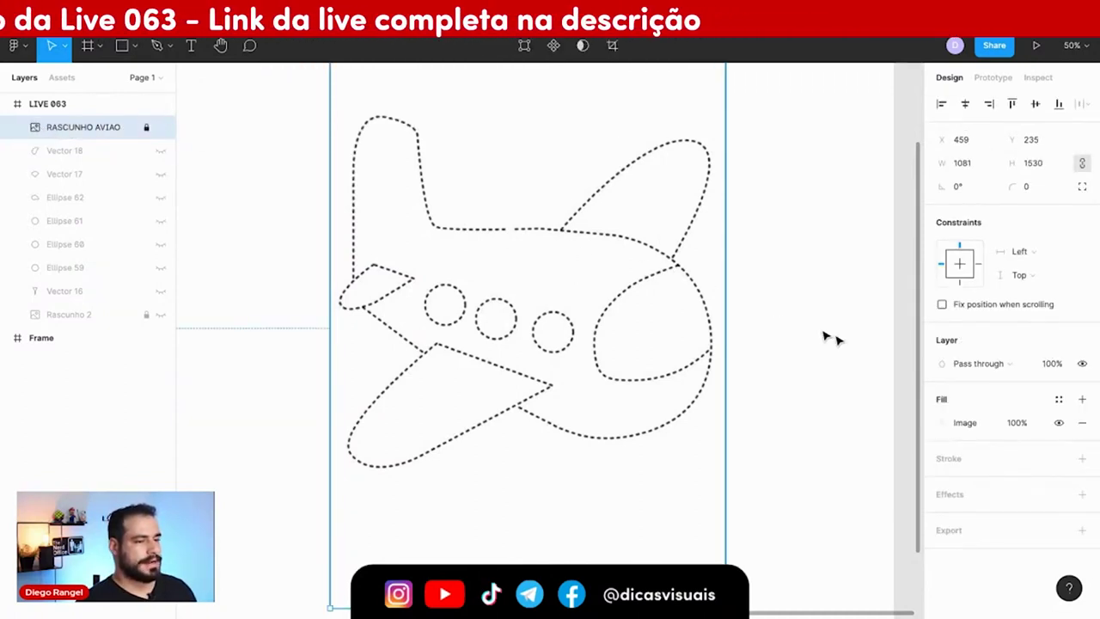
left_click(1057, 372)
type("30")
key("Return")
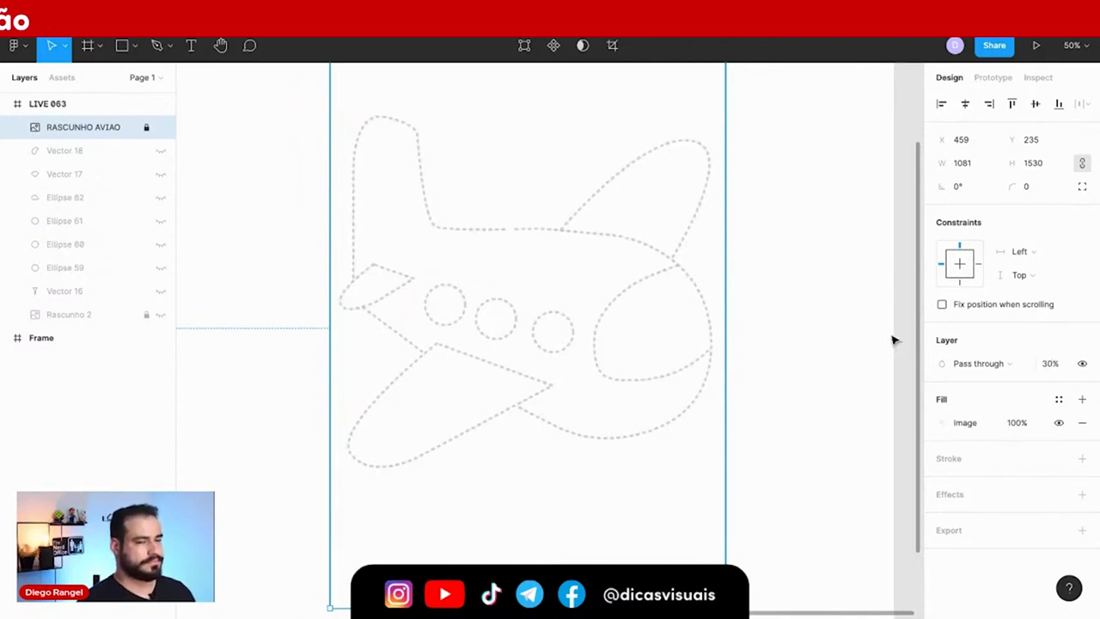
left_click(817, 312)
key("p")
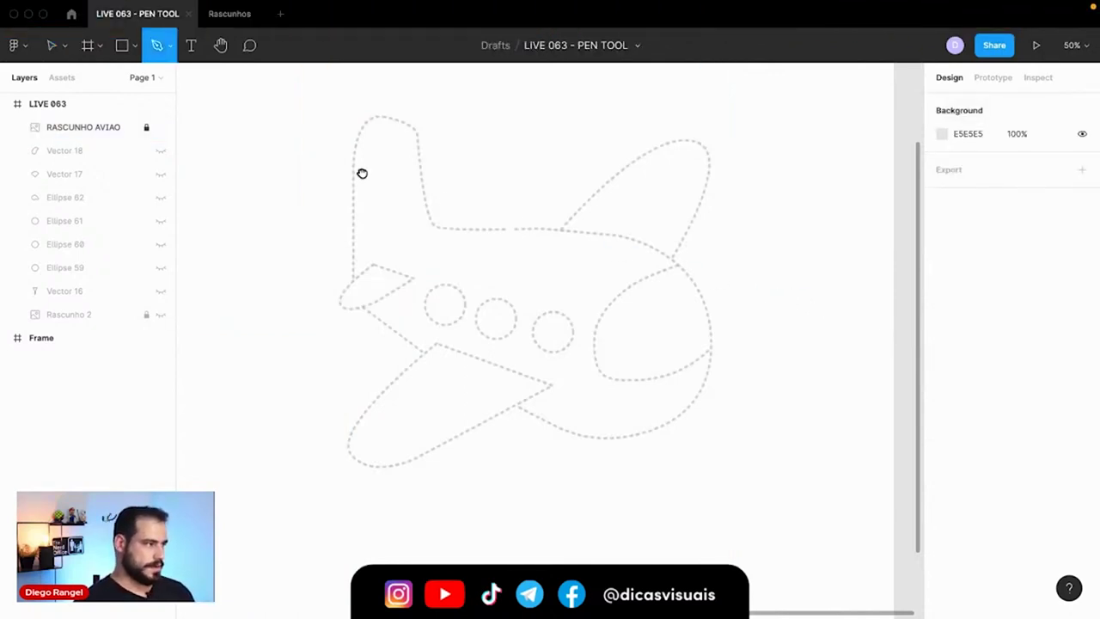
Pan and zoom around the faded airplane sketch, then switch to the PDF guide
left_click_drag(362, 174, 442, 230)
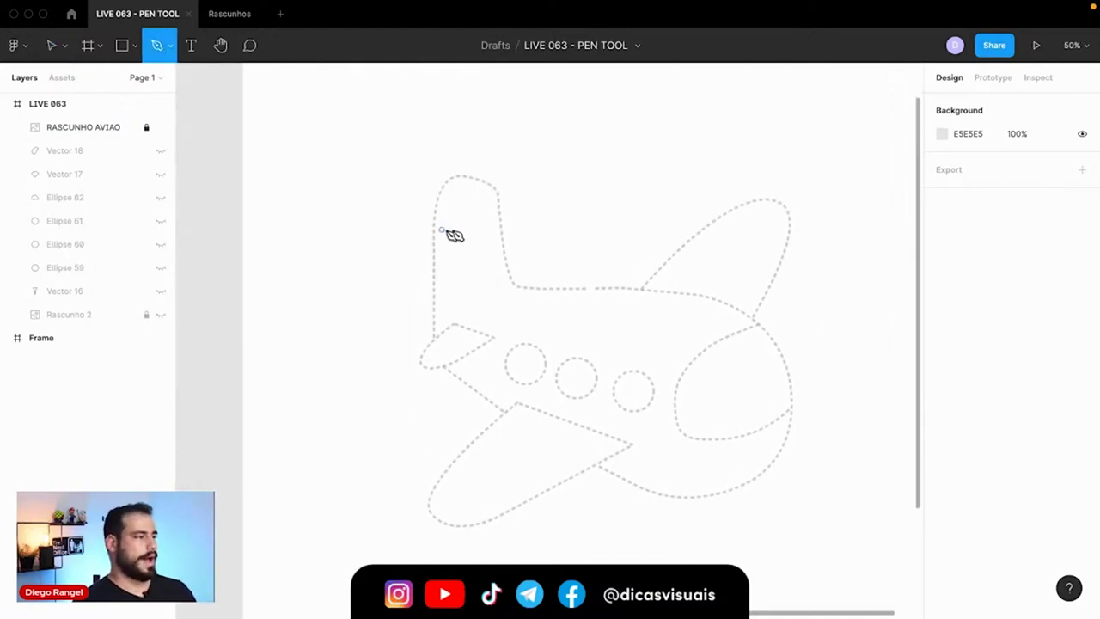
scroll(541, 248, "up", 3)
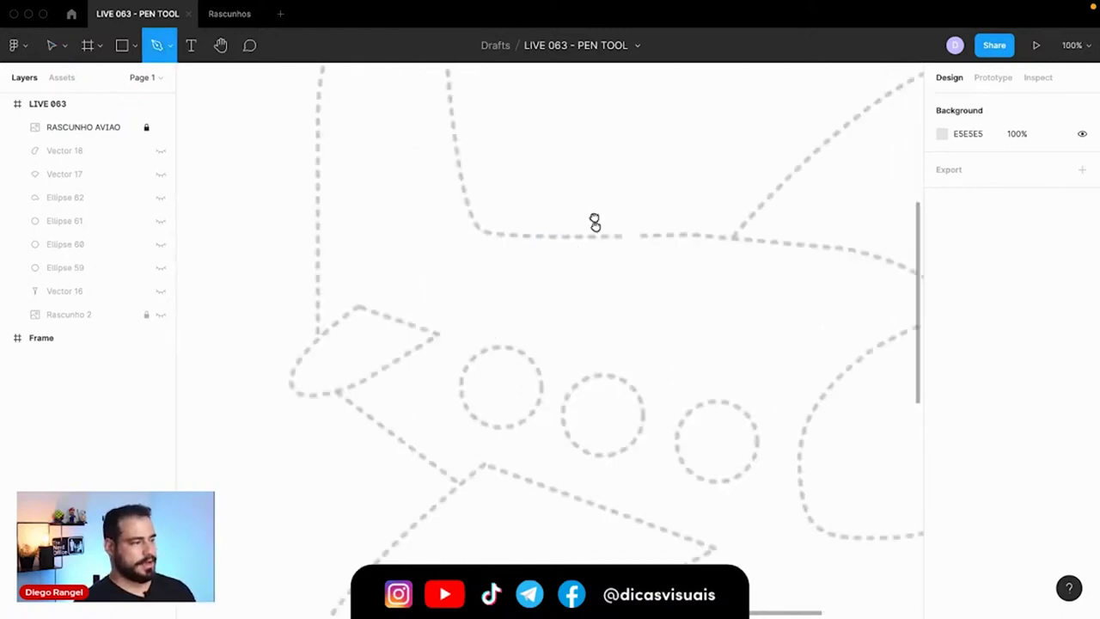
left_click_drag(594, 222, 589, 302)
key("minus")
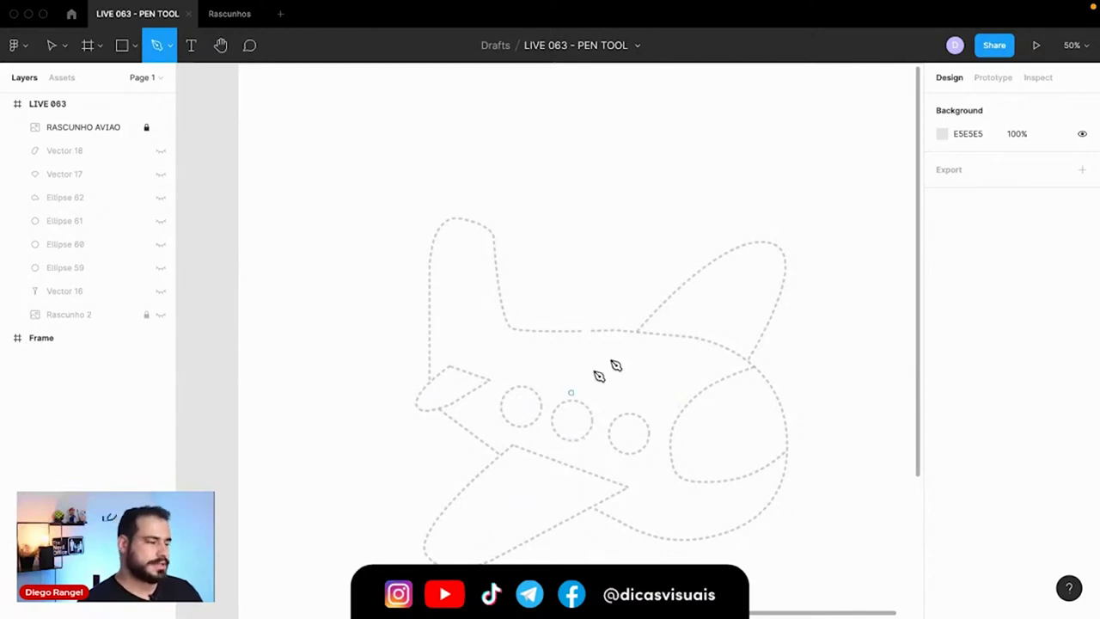
scroll(744, 443, "down", 2)
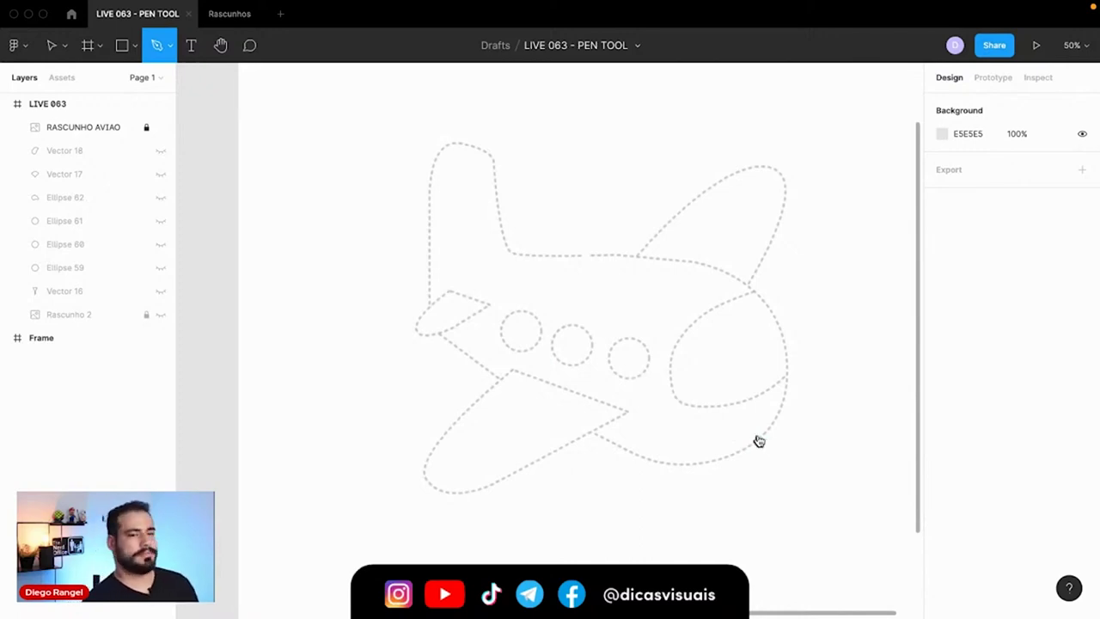
key("super+Tab")
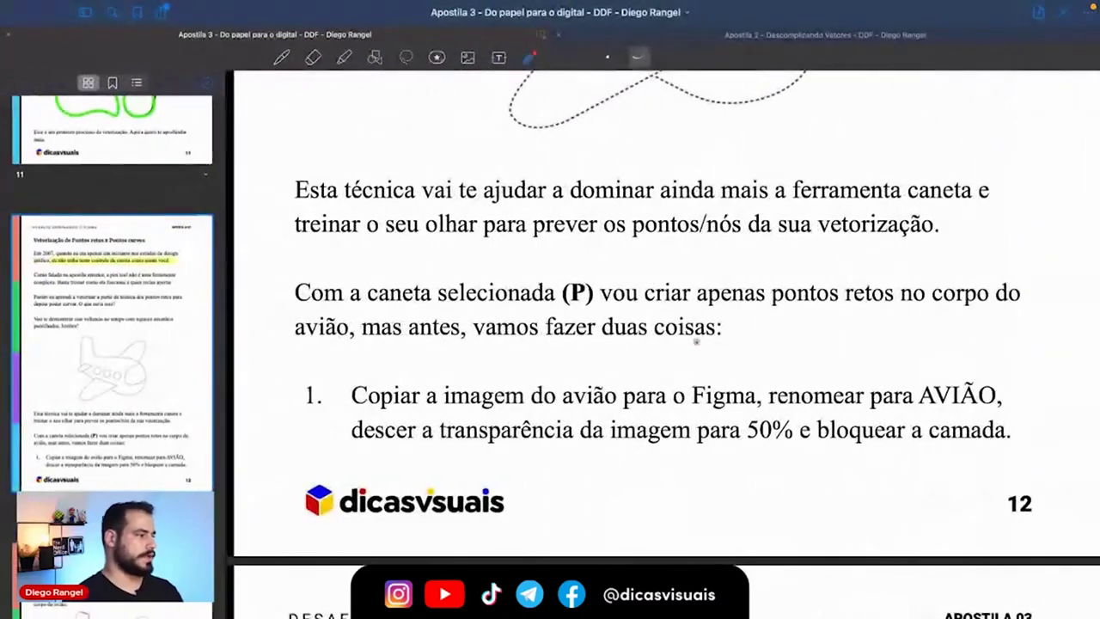
Underline step 1: copy and rename the image AVIÃO, lower transparency to 50%, lock the layer
scroll(661, 344, "down", 2)
left_click_drag(315, 336, 913, 330)
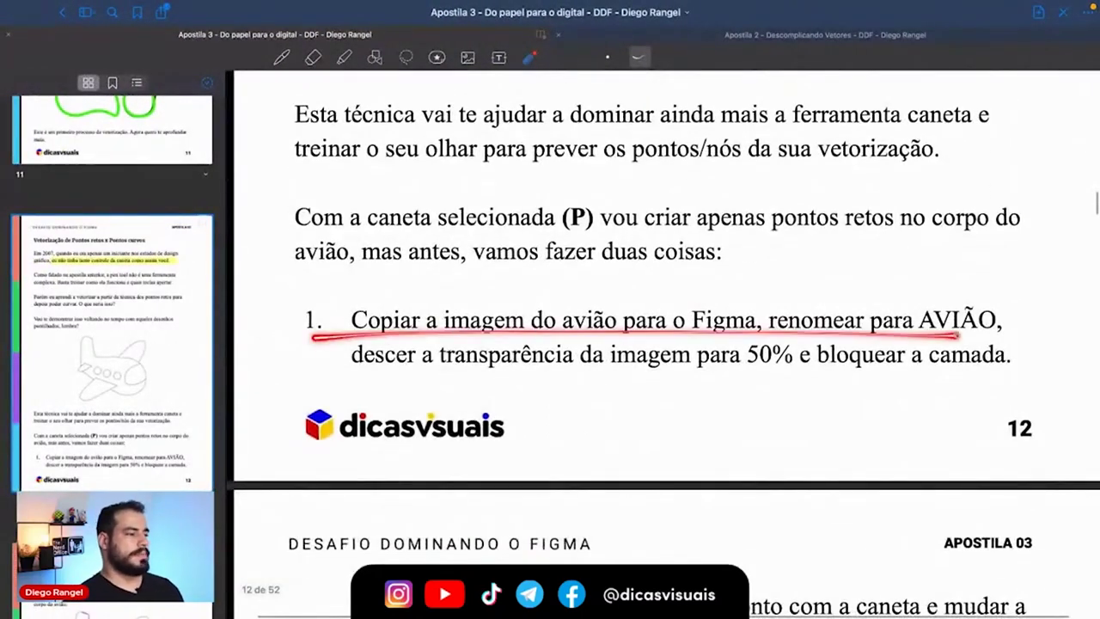
left_click_drag(844, 331, 979, 330)
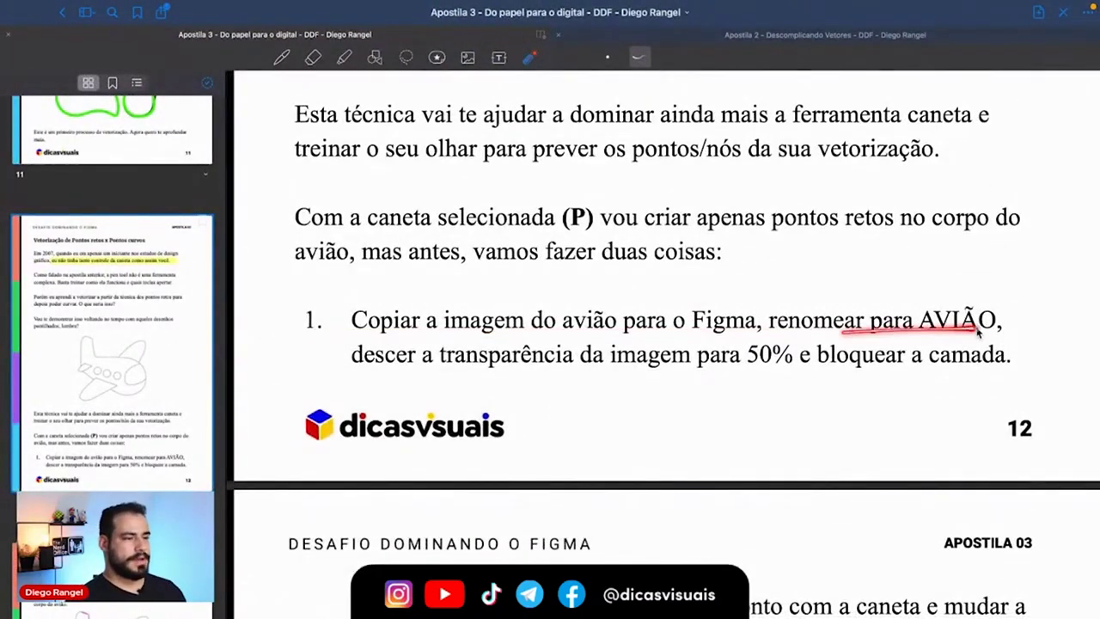
left_click_drag(353, 364, 669, 363)
left_click_drag(752, 369, 861, 364)
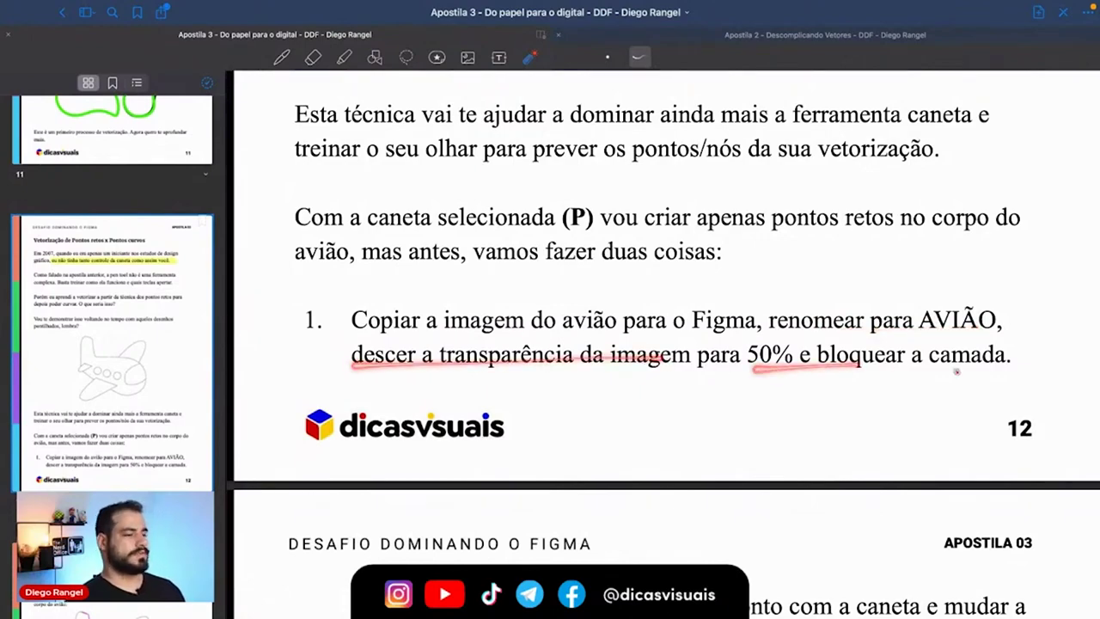
Underline step 2's first-point, contrasting-colour and 5px stroke advice, then scroll to the page 13 airplane example
scroll(955, 371, "down", 5)
scroll(955, 371, "down", 5)
left_click_drag(388, 255, 899, 258)
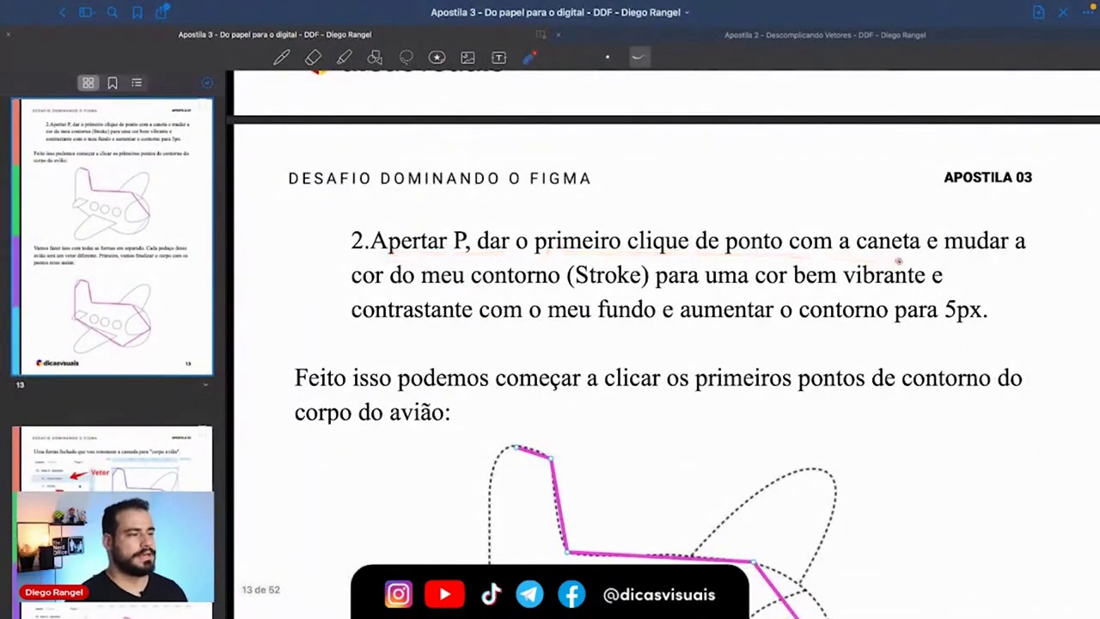
left_click_drag(412, 290, 596, 289)
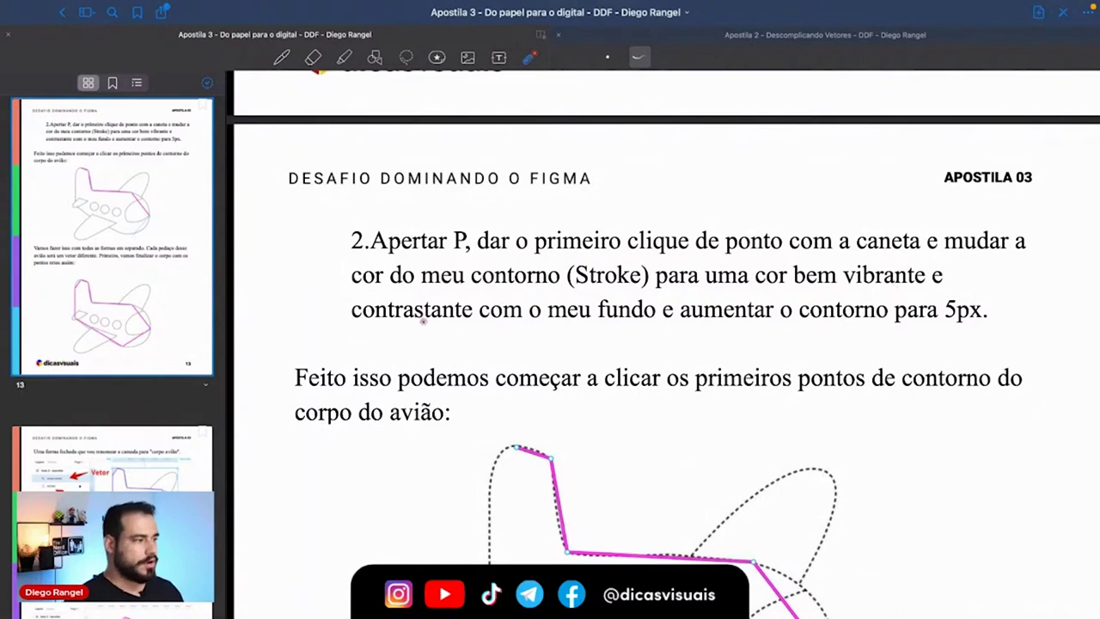
left_click_drag(422, 320, 854, 323)
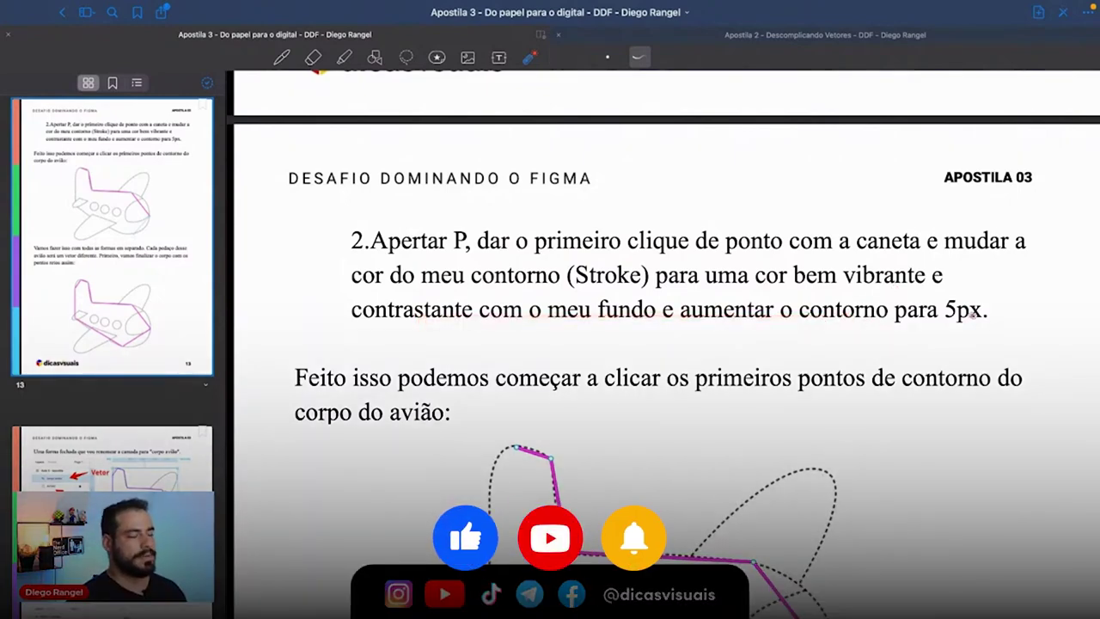
scroll(971, 314, "down", 1)
scroll(971, 315, "down", 2)
scroll(971, 314, "down", 2)
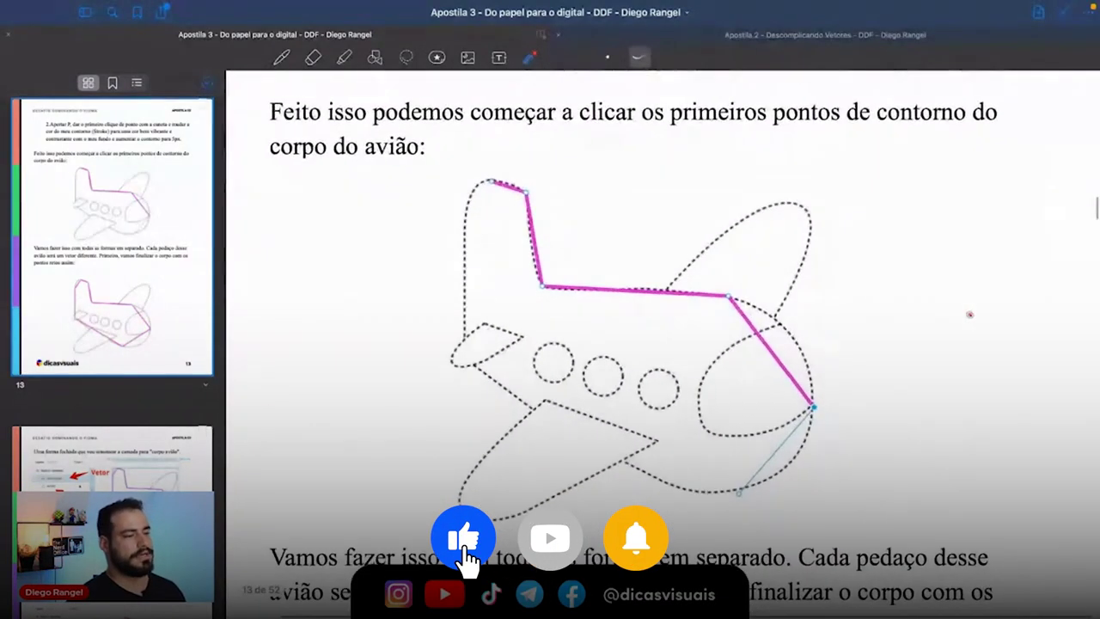
scroll(969, 315, "down", 1)
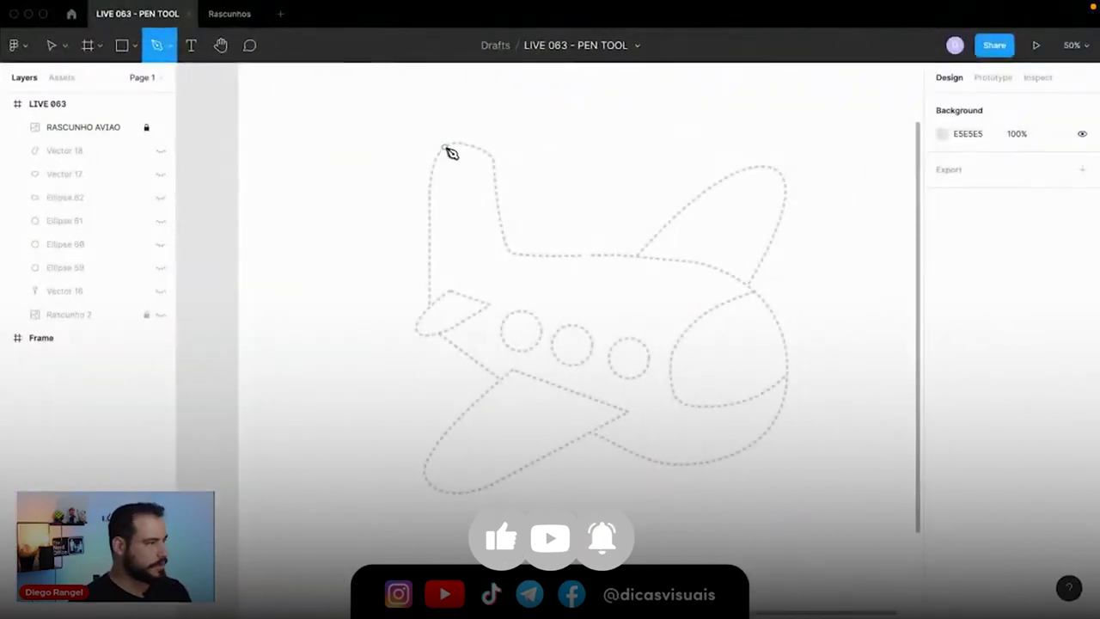
Place the first path point at the tail's top corner and make the stroke magenta FF00E5
left_click(455, 143)
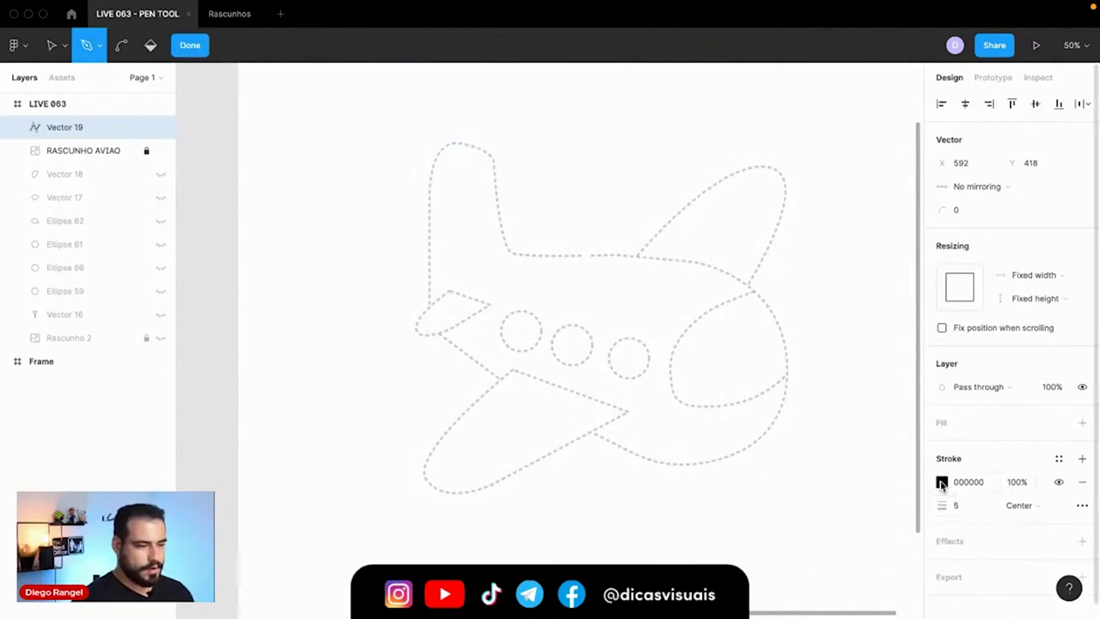
left_click(942, 483)
left_click(885, 446)
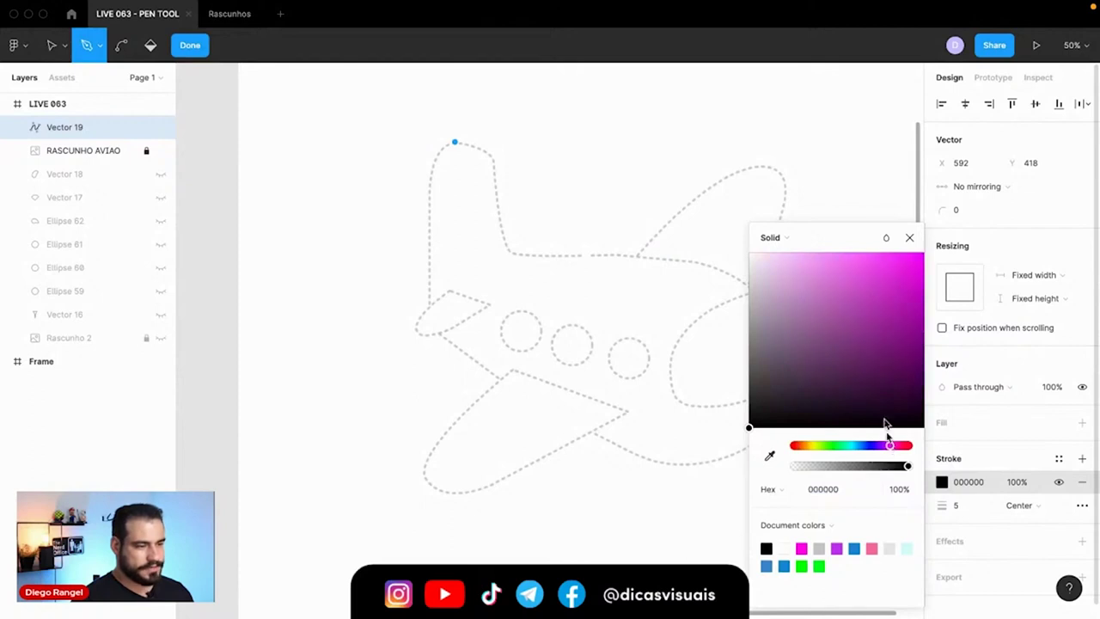
left_click(802, 548)
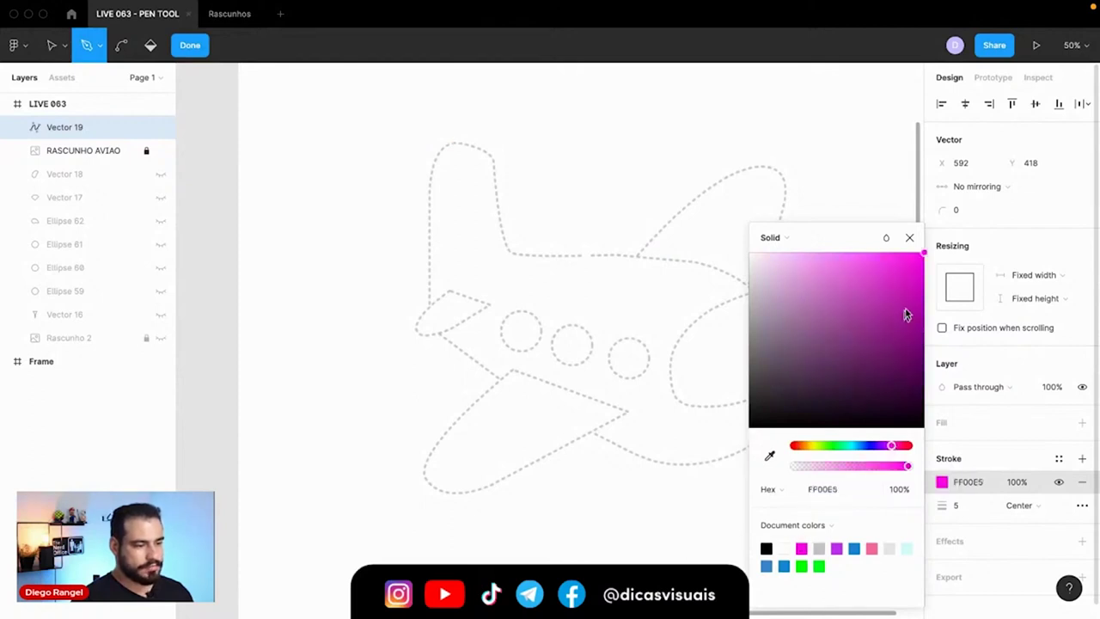
left_click(909, 238)
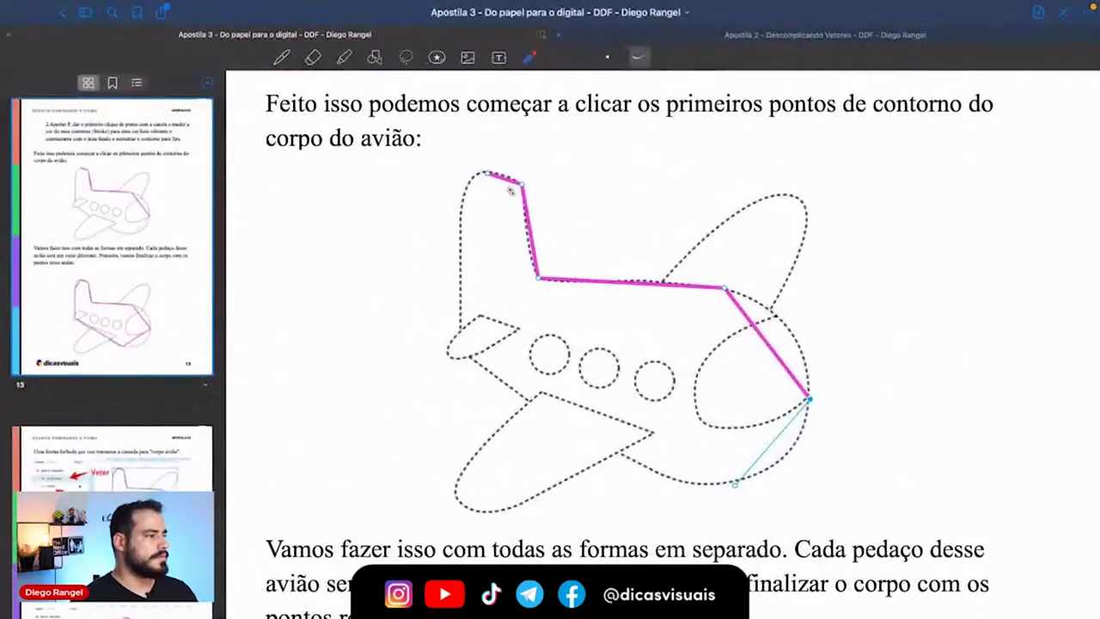
Mark the first magenta segment on the PDF example airplane with the laser pen
mouse_move(487, 173)
left_mouse_down()
mouse_move(520, 187)
mouse_move(534, 282)
mouse_move(721, 291)
mouse_move(820, 411)
mouse_move(732, 499)
left_mouse_up()
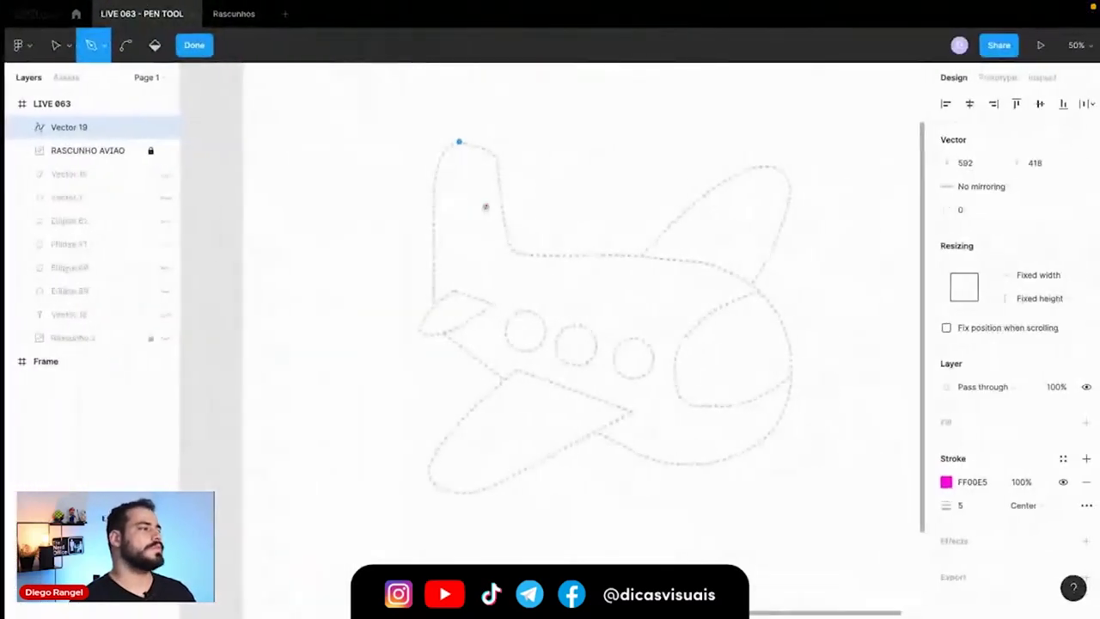
Add path points at the tail's lower inner corner, along the fuselage top, and at the nose
scroll(453, 143, "up", 5)
scroll(501, 386, "up", 3)
scroll(466, 235, "up", 2)
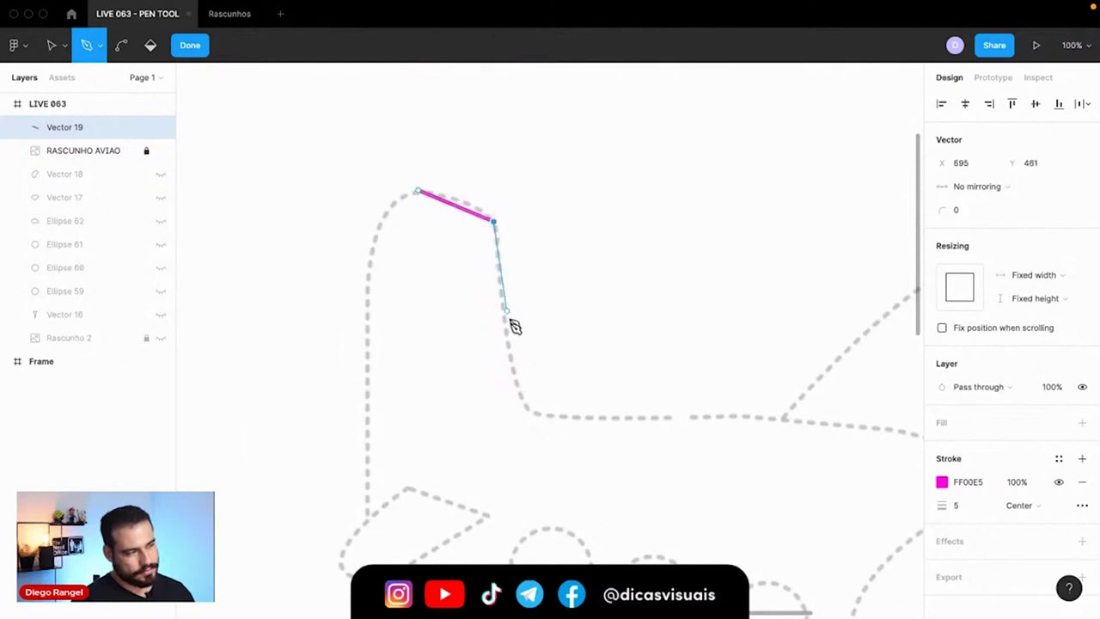
scroll(504, 346, "down", 2)
left_click(488, 356)
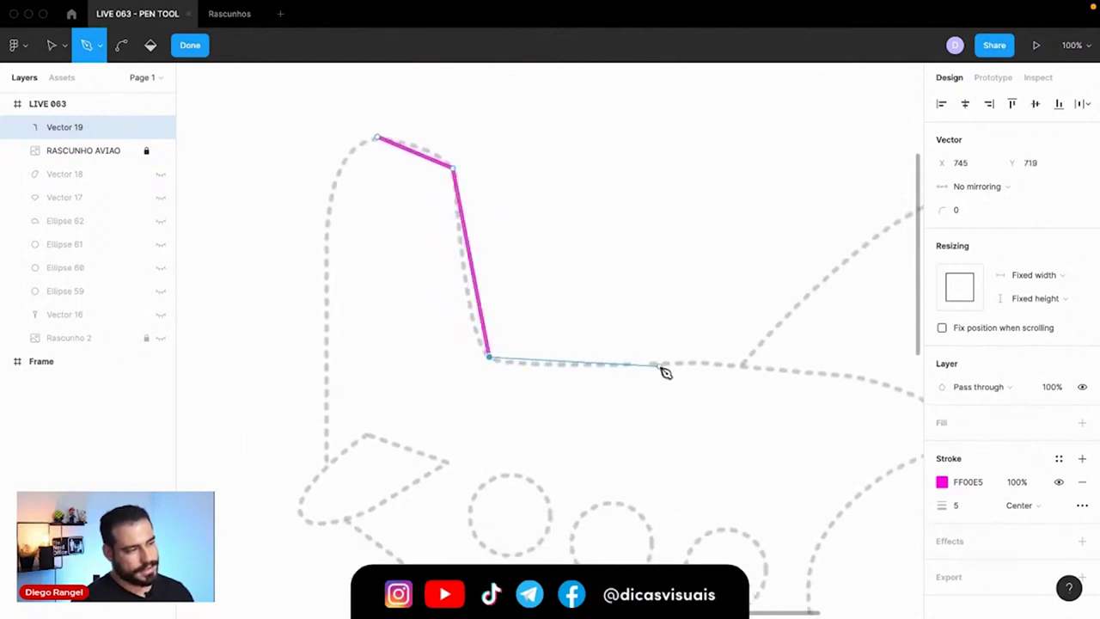
left_click_drag(658, 366, 405, 312)
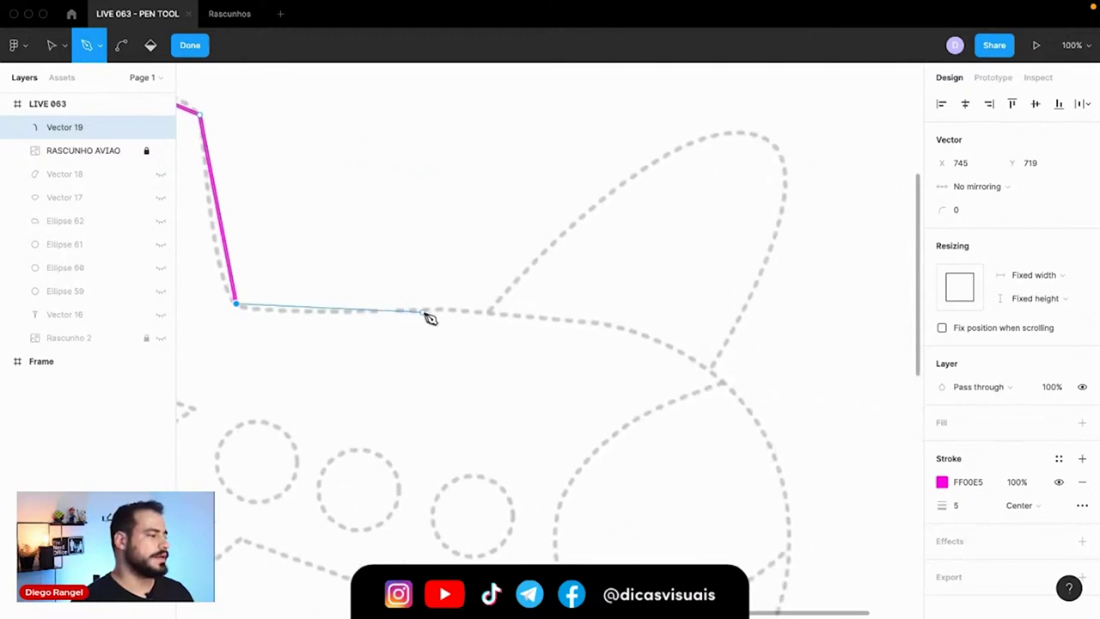
left_click(527, 315)
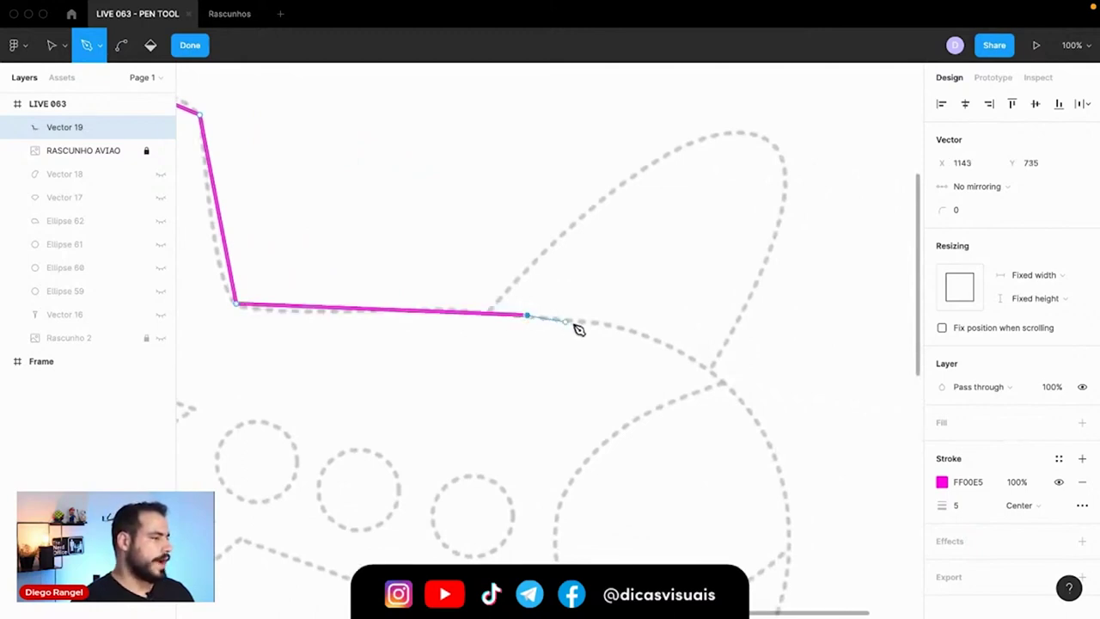
left_click_drag(682, 375, 636, 283)
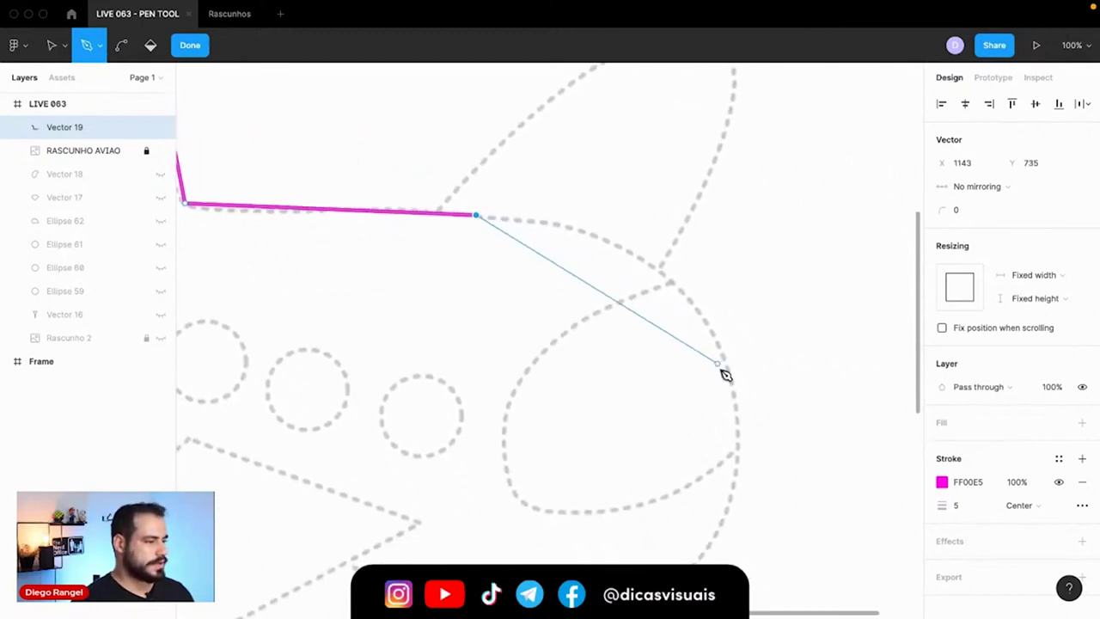
left_click_drag(736, 441, 746, 368)
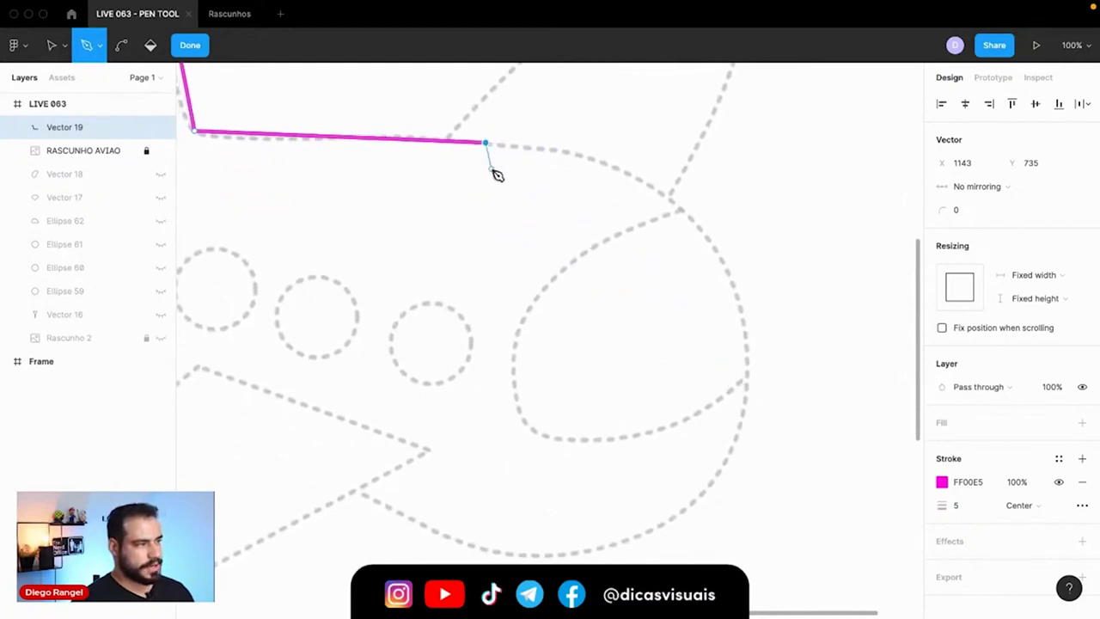
left_click(747, 388)
Continue points along the belly, wing joint, and tail, then close the path at the first anchor
left_click_drag(731, 410, 839, 308)
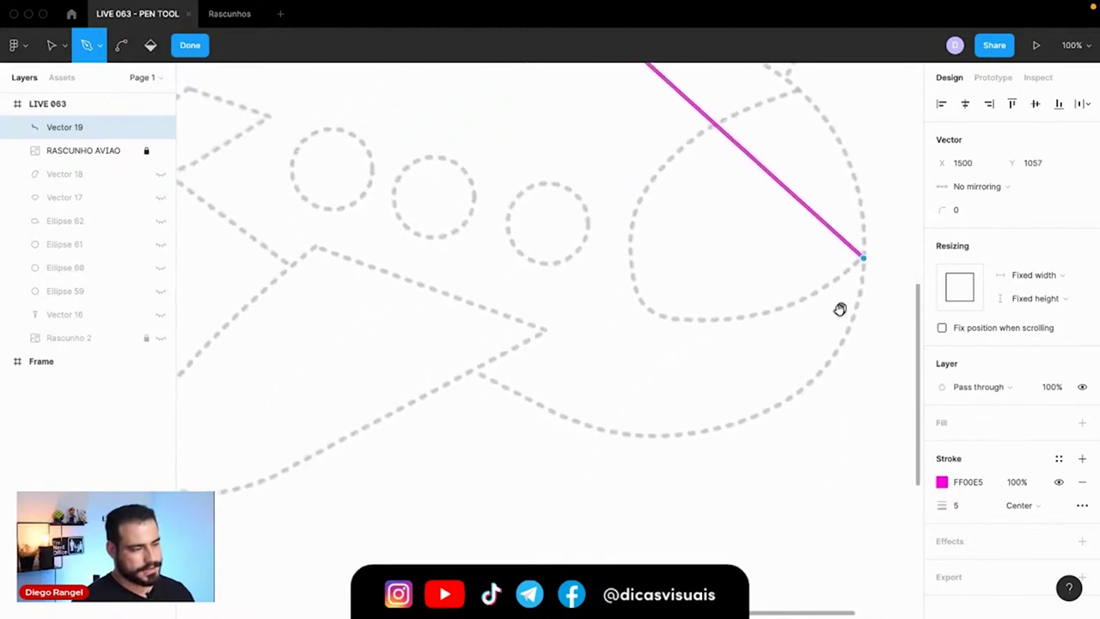
left_click(592, 427)
left_click_drag(513, 361, 724, 466)
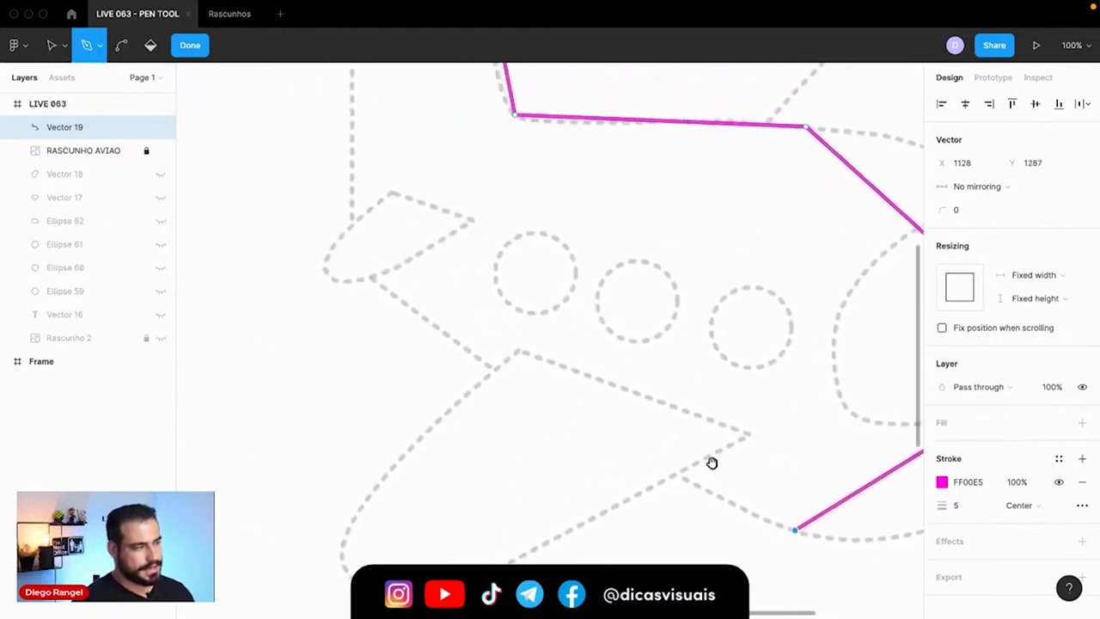
left_click(531, 395)
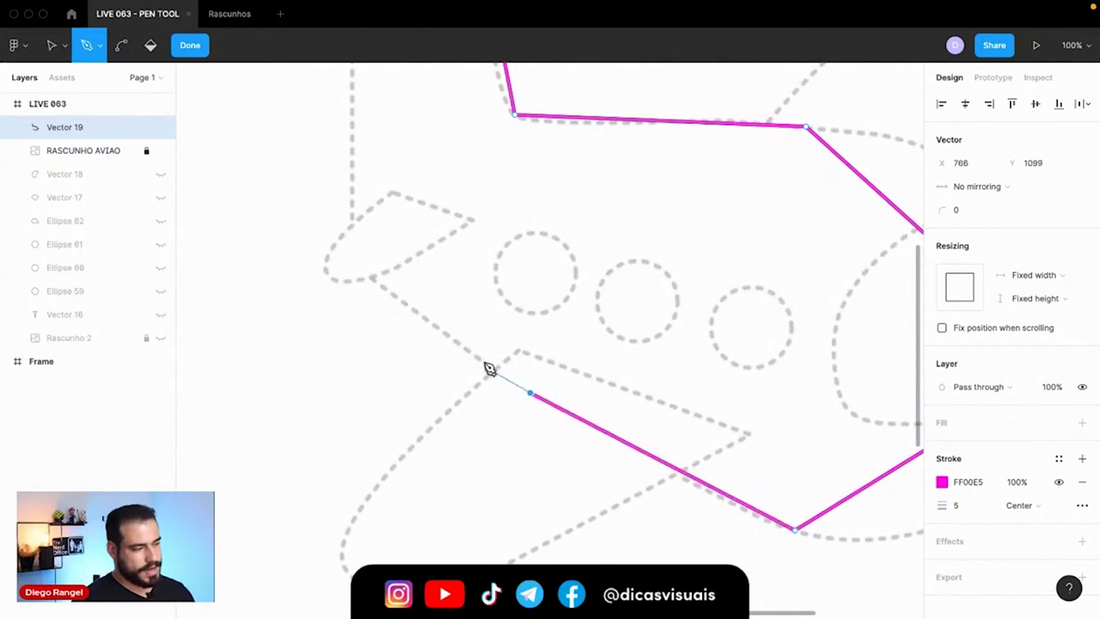
left_click_drag(428, 327, 513, 437)
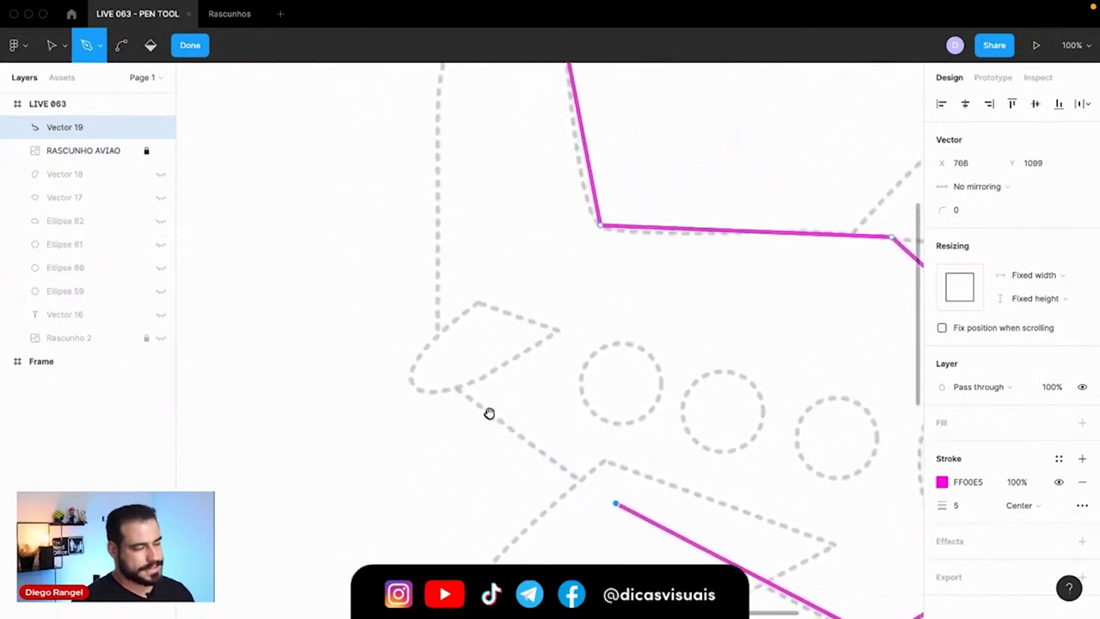
left_click(441, 374)
scroll(420, 344, "up", 3)
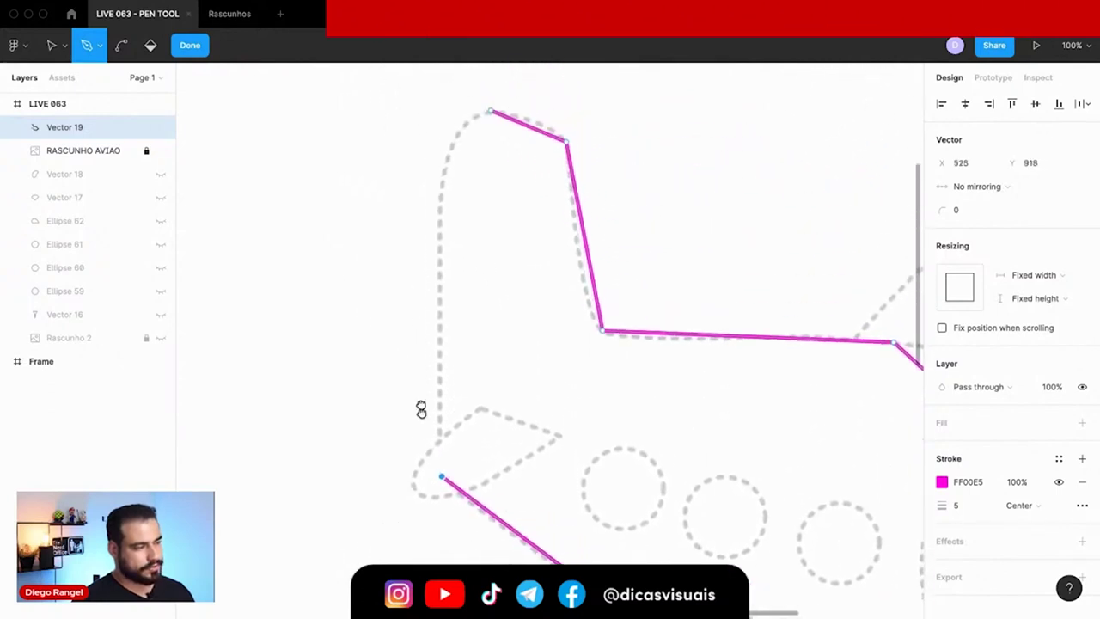
scroll(434, 344, "up", 2)
left_click(441, 238)
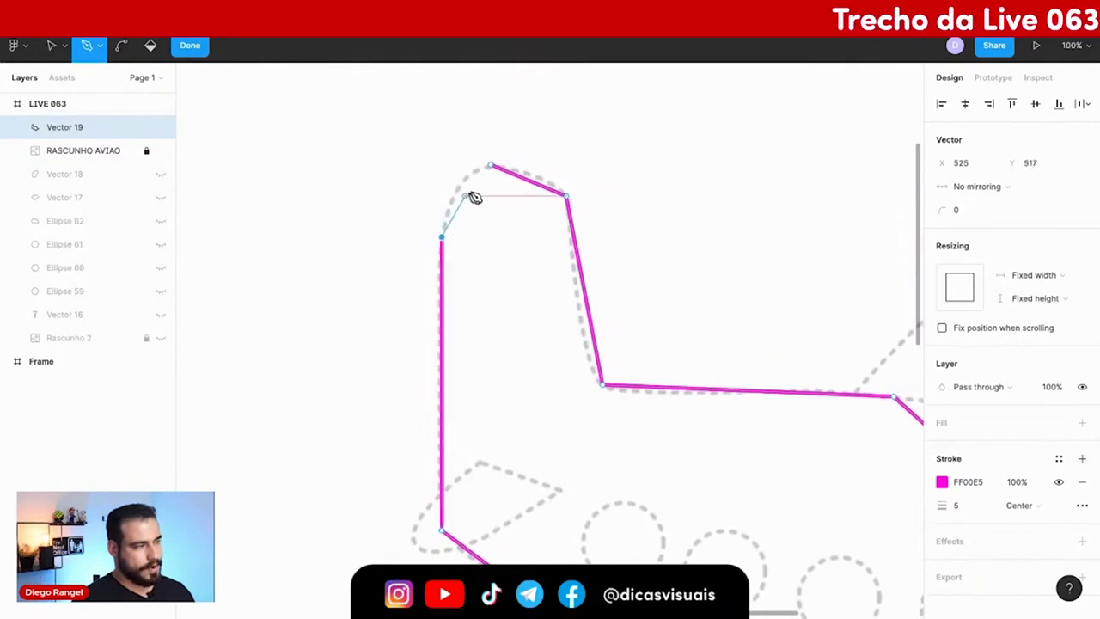
left_click(491, 166)
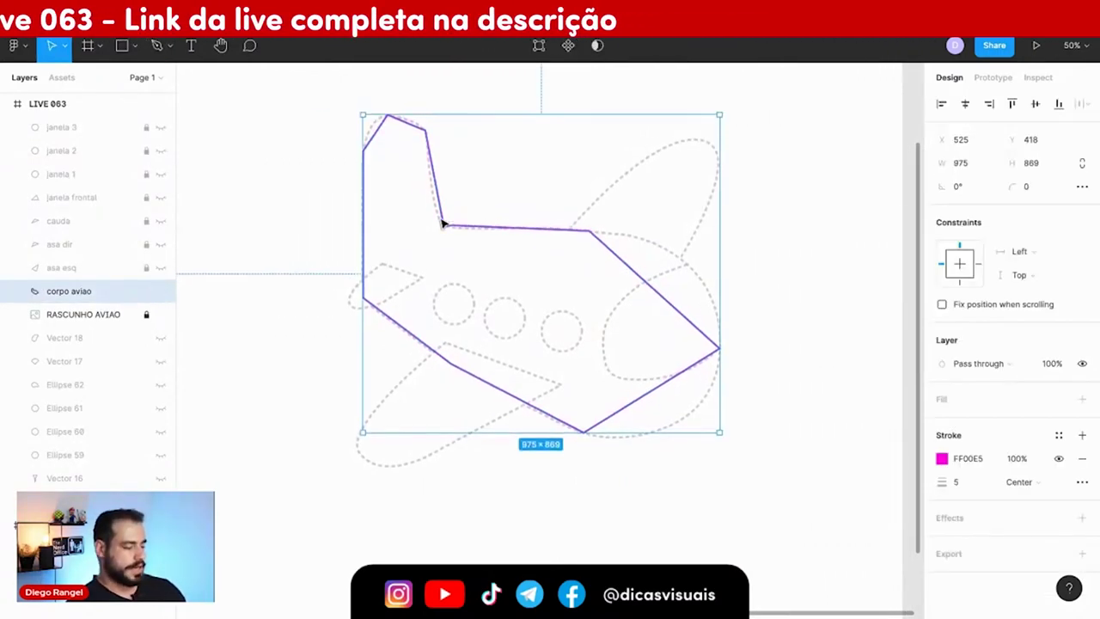
Bend the tail's top corner, inner corner below it, and top-right corner into smooth curves
left_click_drag(449, 293, 547, 453)
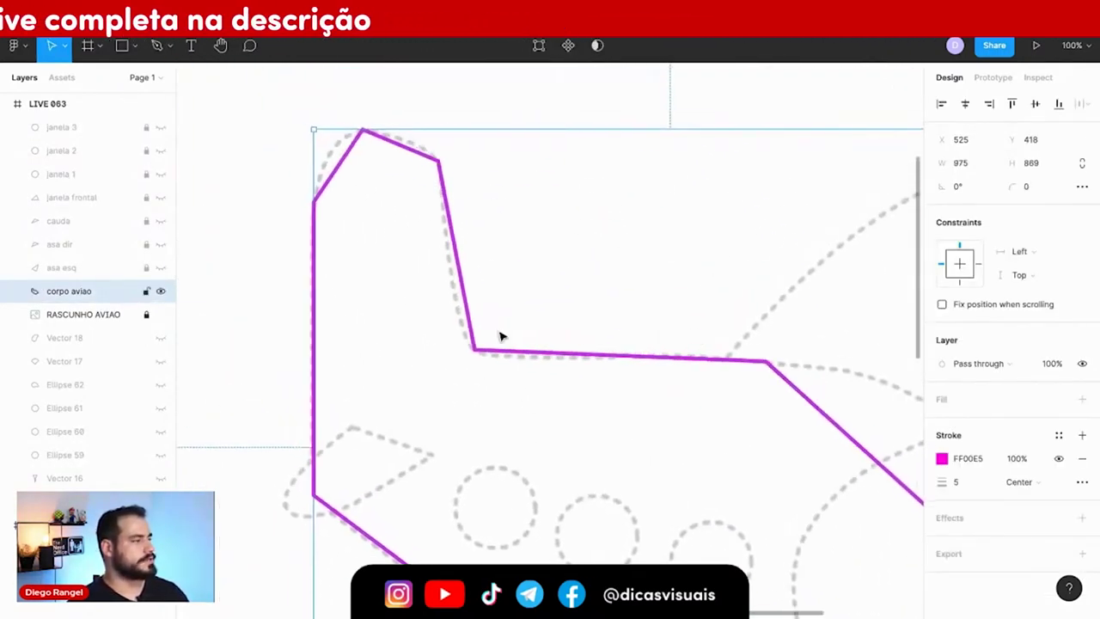
double_click(465, 283)
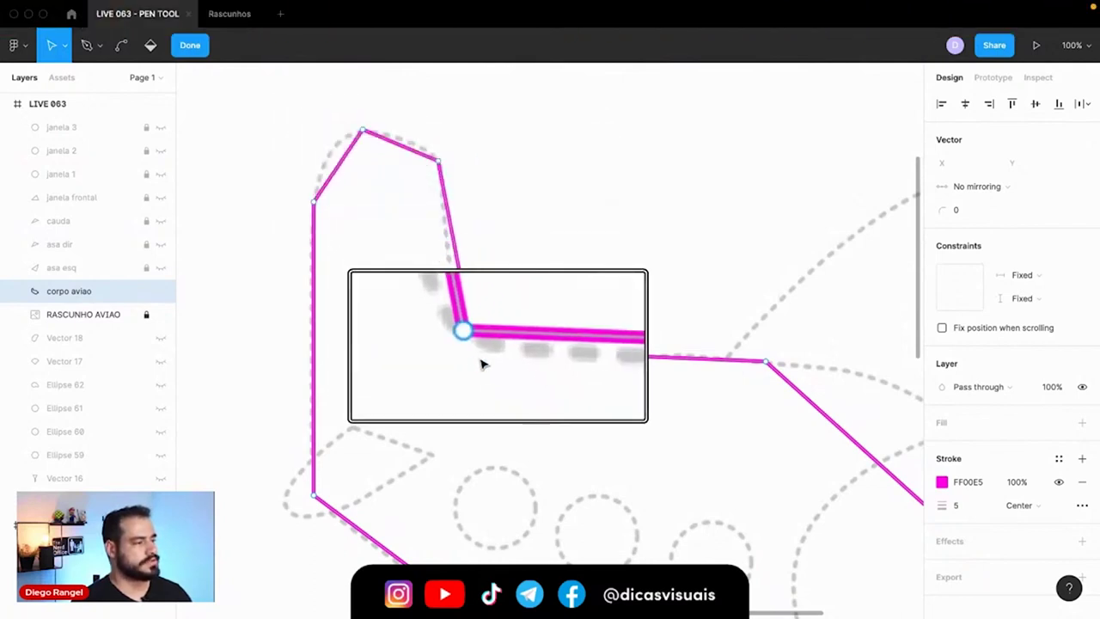
key("super")
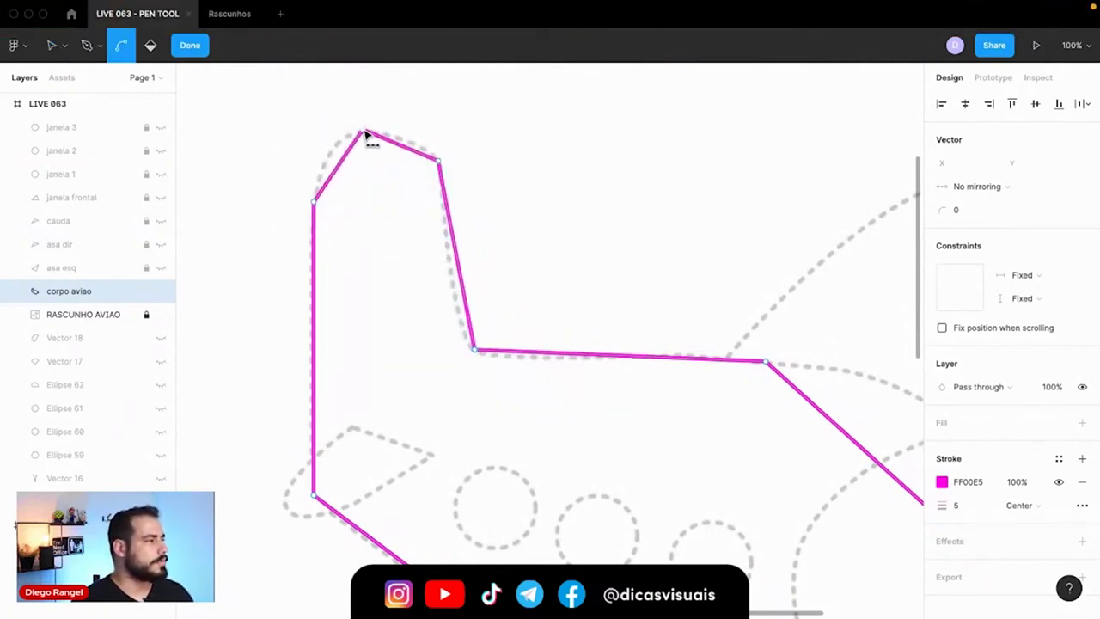
left_click_drag(362, 132, 410, 133)
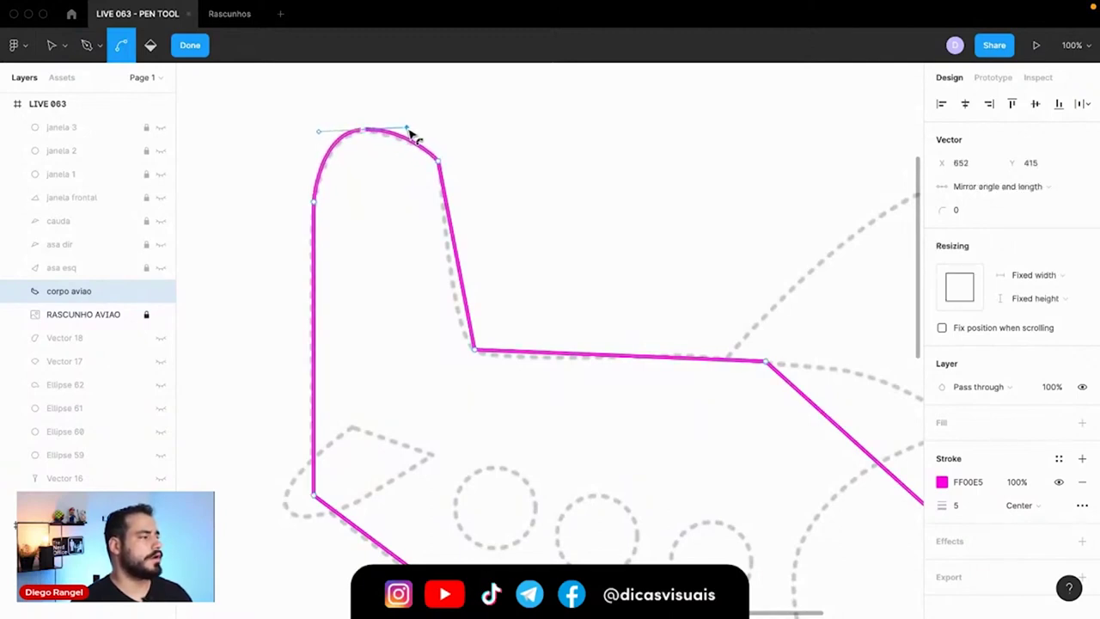
scroll(440, 250, "down", 2)
scroll(440, 250, "right", 2)
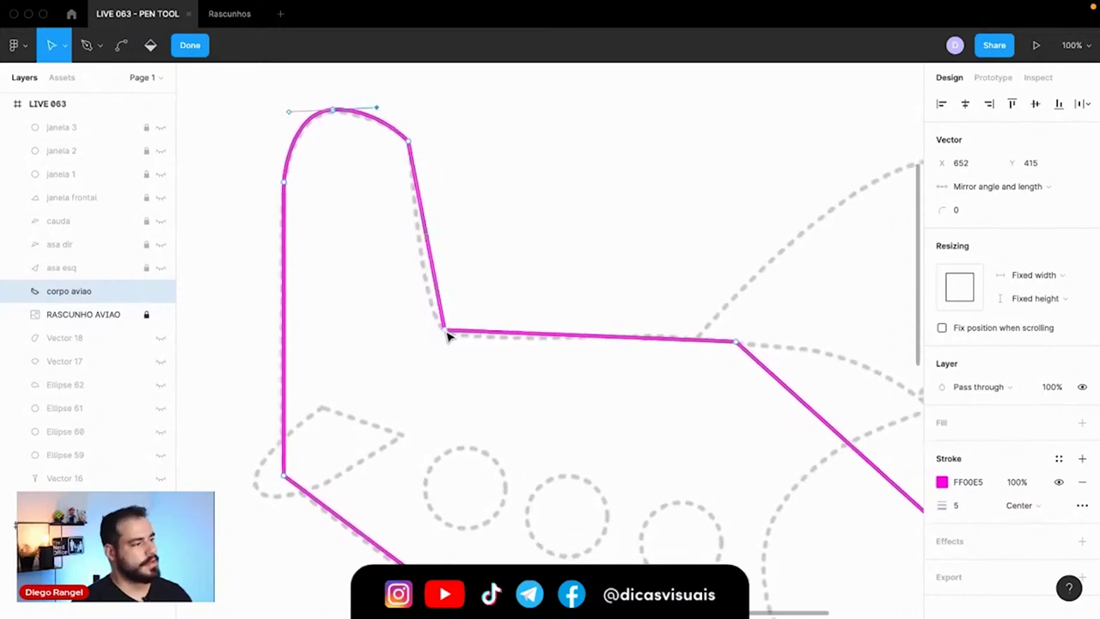
key("ctrl")
left_click_drag(445, 332, 475, 355)
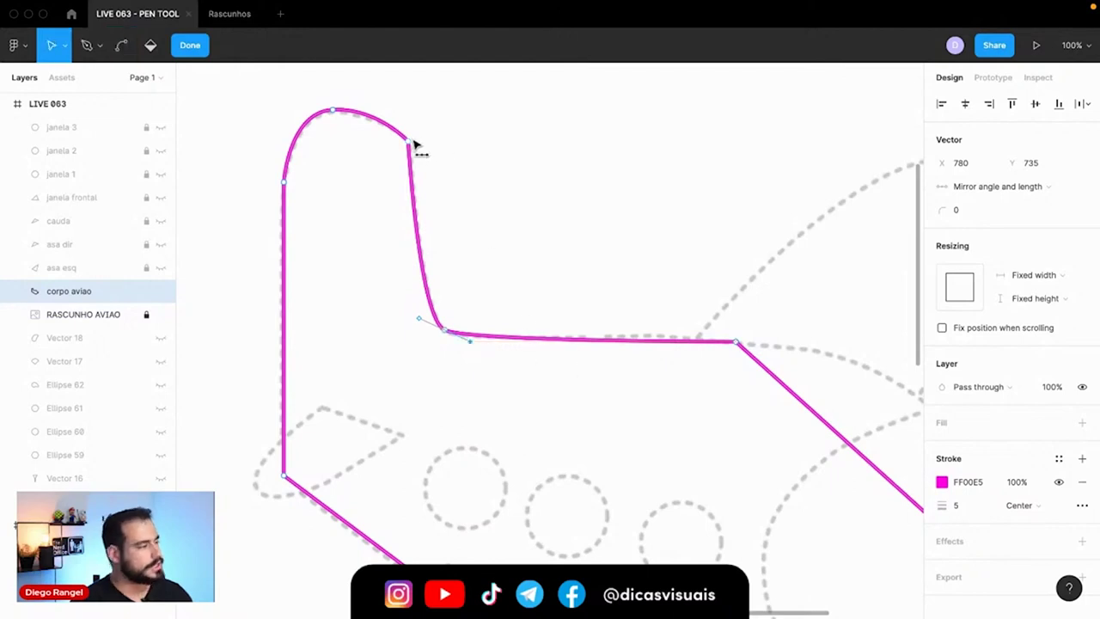
key("ctrl")
left_click_drag(412, 151, 416, 162)
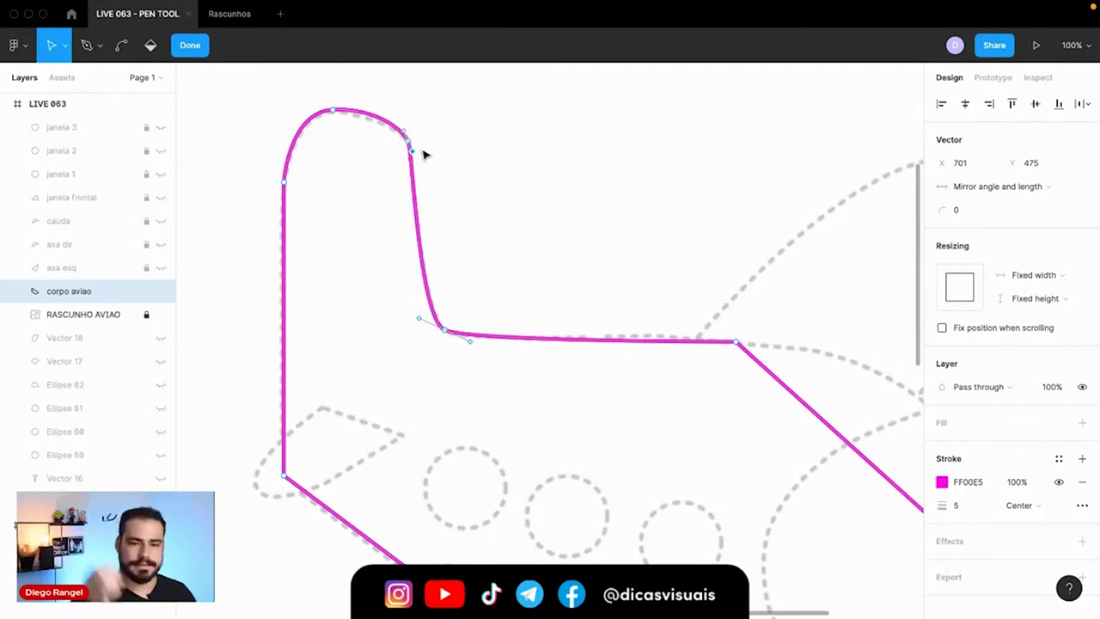
Round the nose point into a smooth arc fitted to the sketch
mouse_move(712, 272)
left_mouse_down()
mouse_move(401, 161)
mouse_move(400, 138)
mouse_move(475, 103)
left_mouse_up()
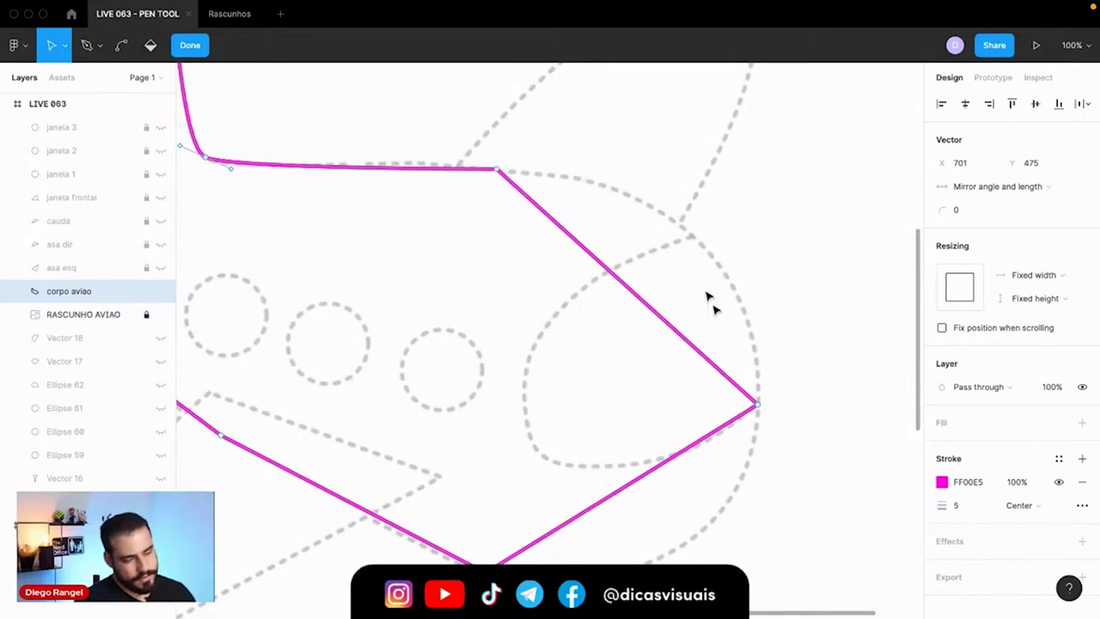
scroll(748, 412, "down", 2)
scroll(754, 378, "down", 2)
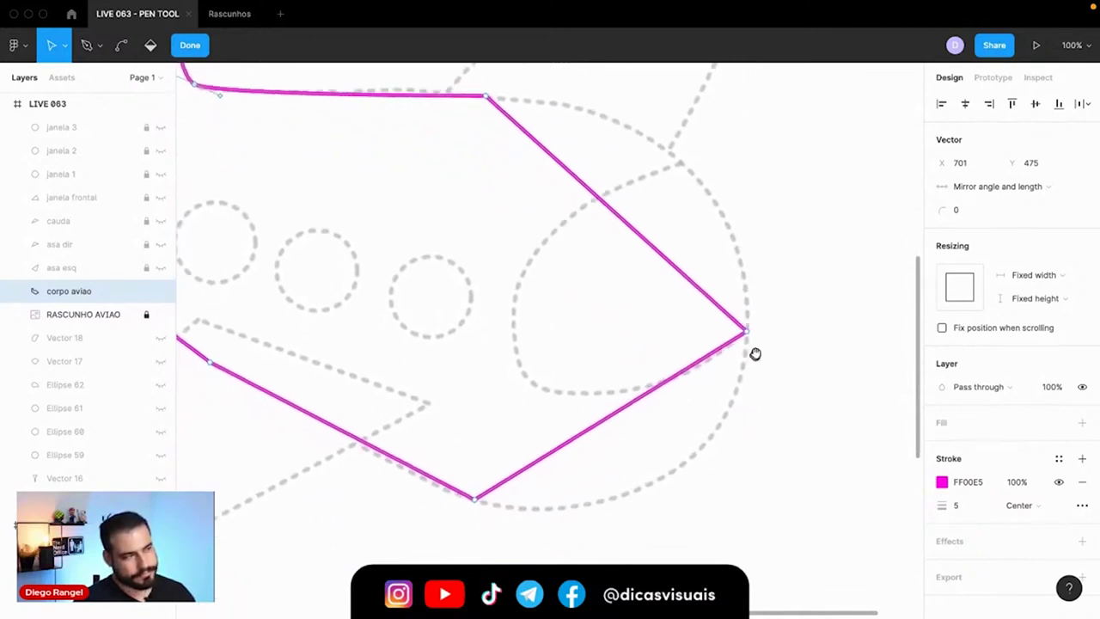
key("super")
left_click_drag(747, 331, 733, 506)
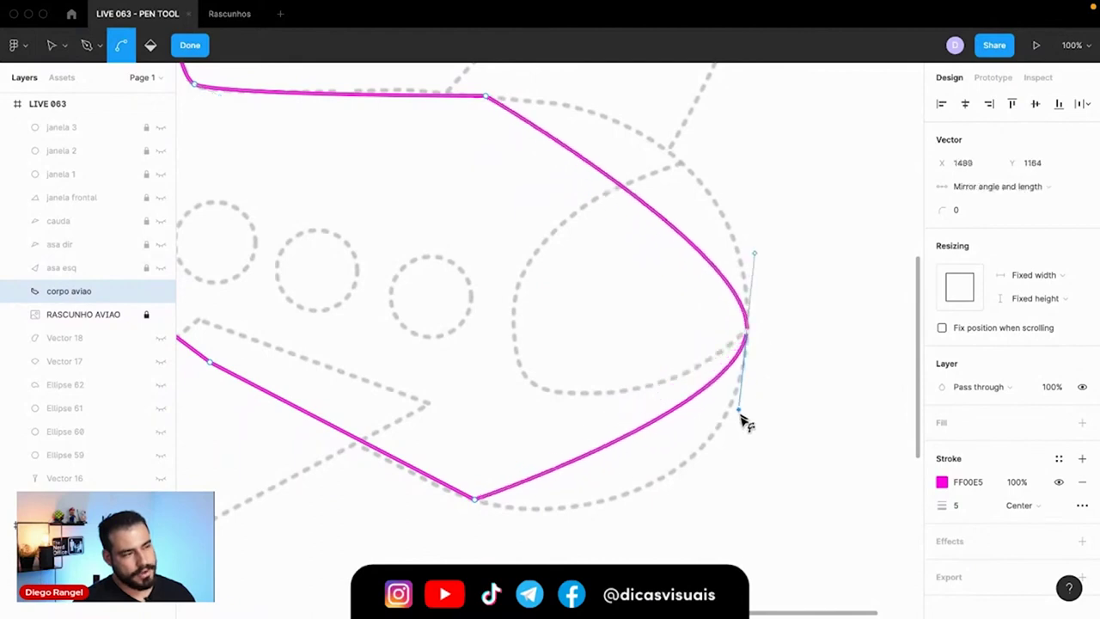
key("minus")
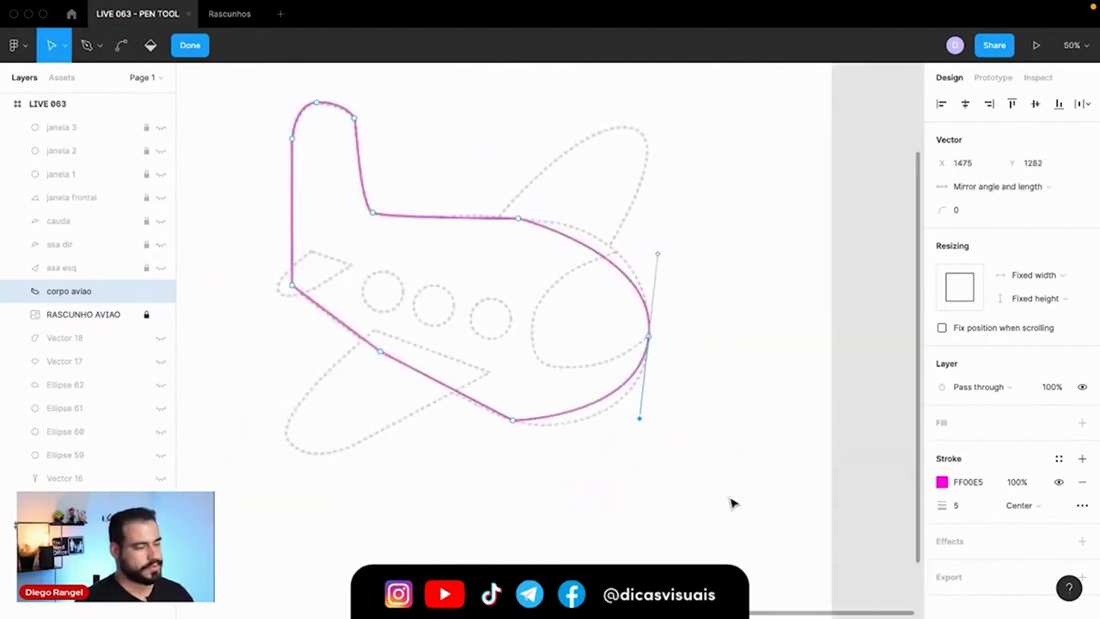
key("super")
left_click_drag(655, 343, 633, 455)
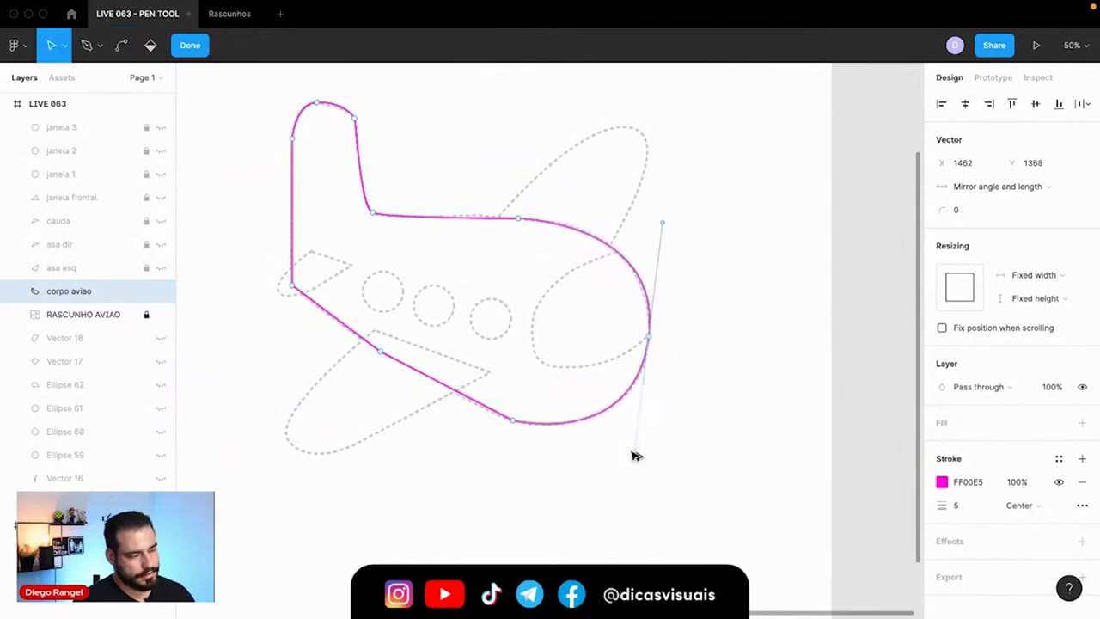
Curve the lower hull and shift its point onto the dashed line
key("shift+0")
scroll(545, 484, "left", 5)
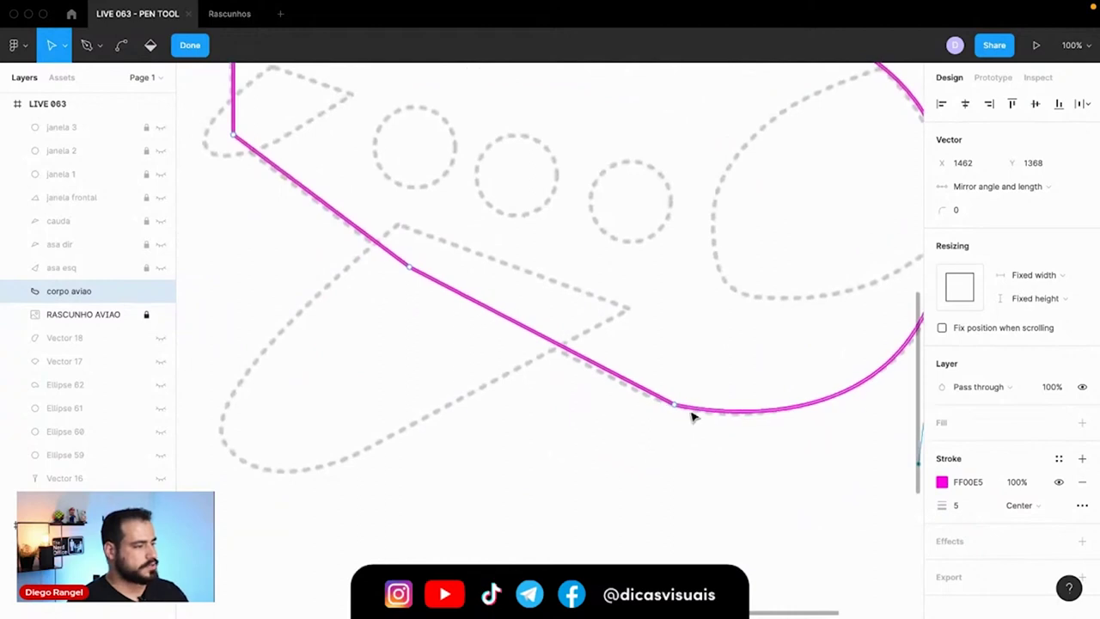
key("ctrl")
left_click_drag(679, 410, 731, 432)
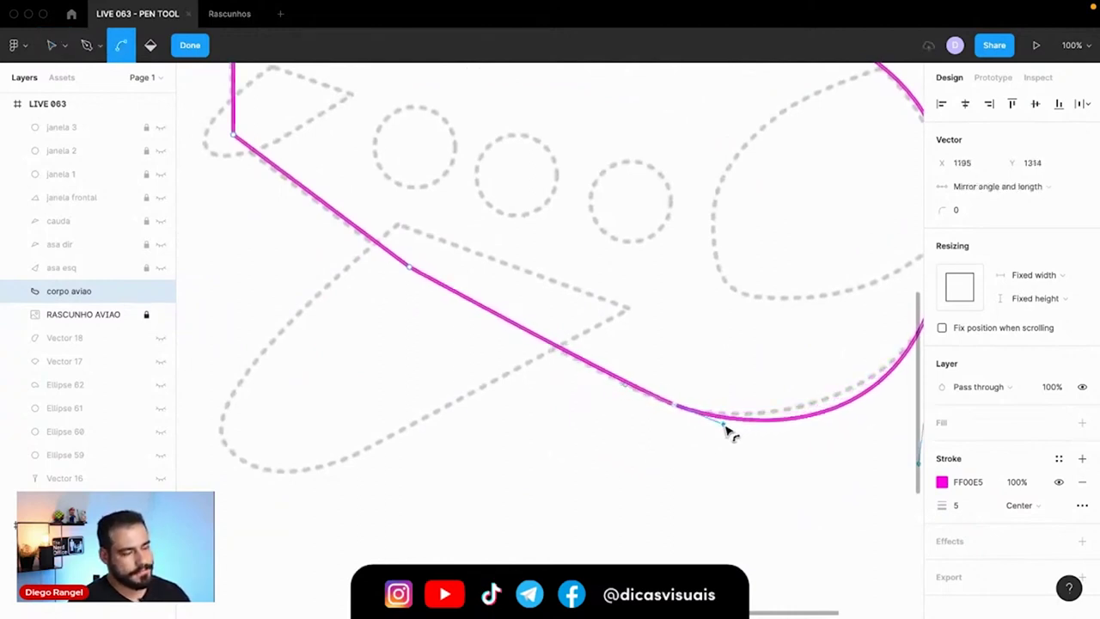
scroll(742, 437, "right", 3)
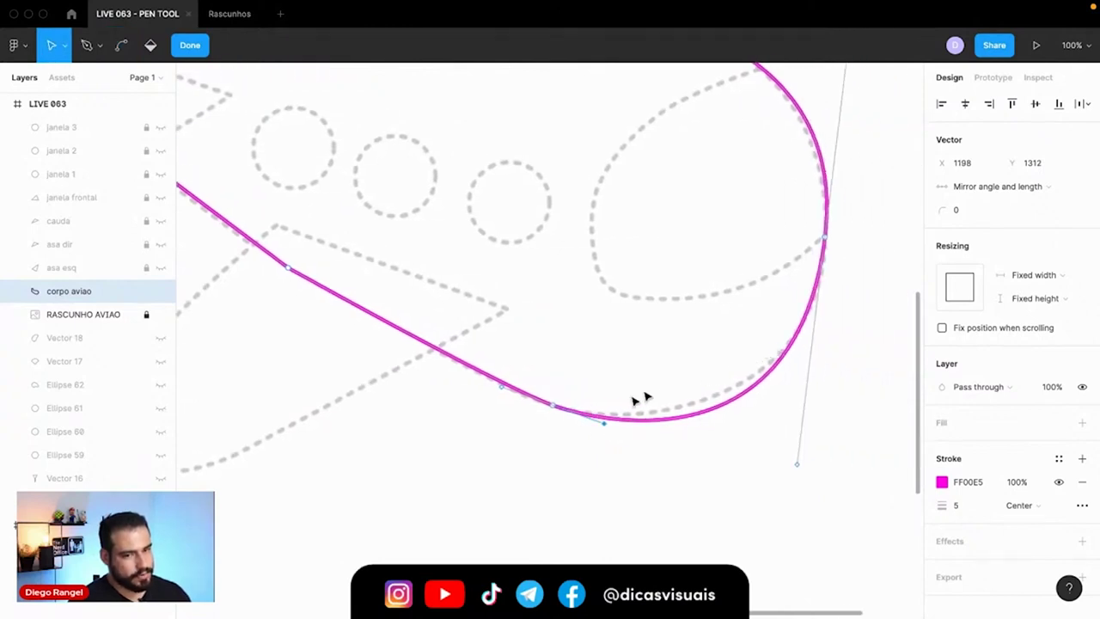
left_click_drag(552, 410, 526, 402)
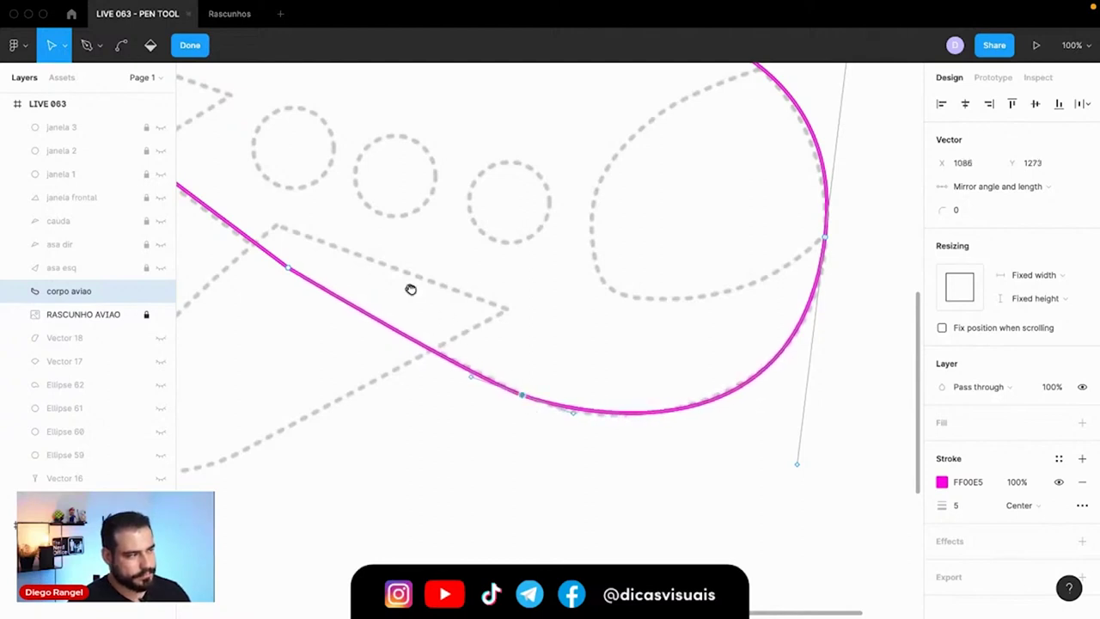
left_click_drag(410, 288, 659, 398)
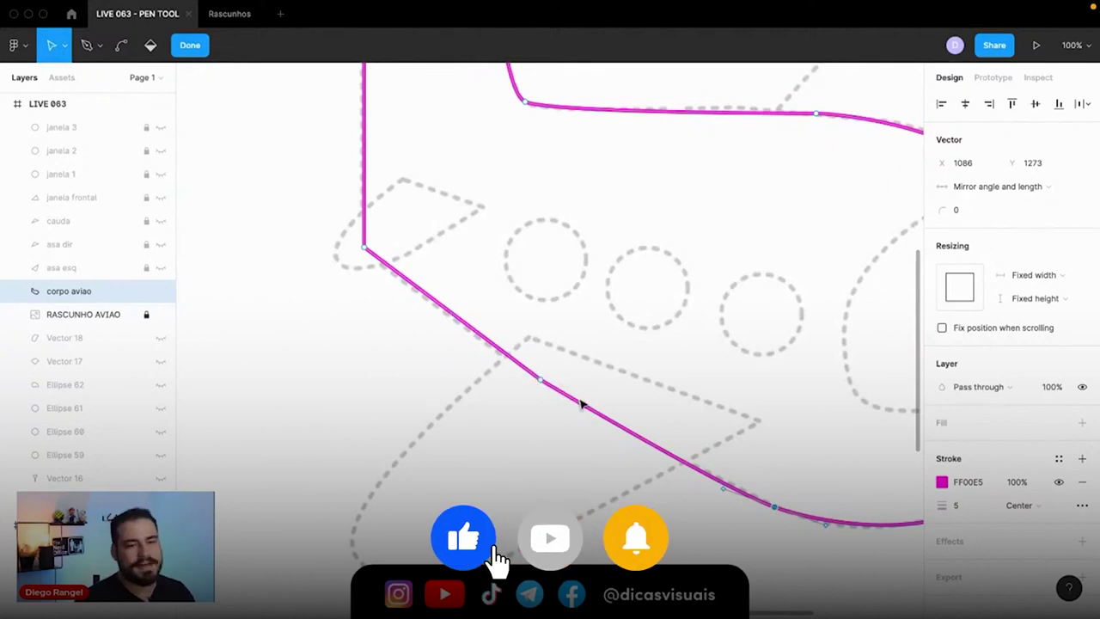
scroll(581, 404, "up", 3)
scroll(560, 449, "up", 3)
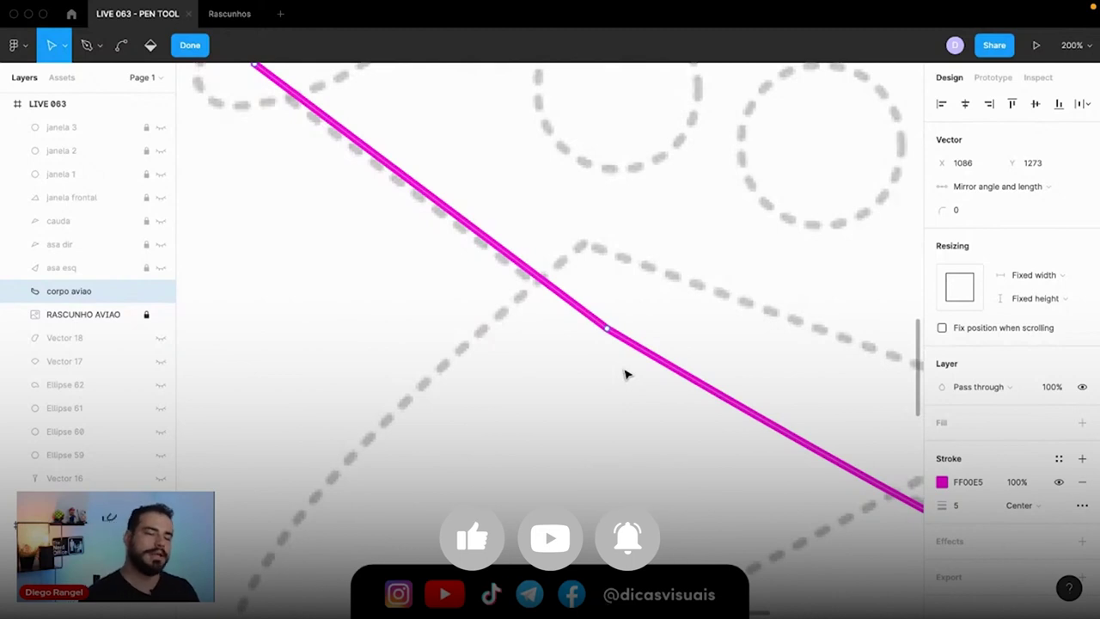
Cancel the trailing pen line and locate the kink point on the lower-left edge
key("p")
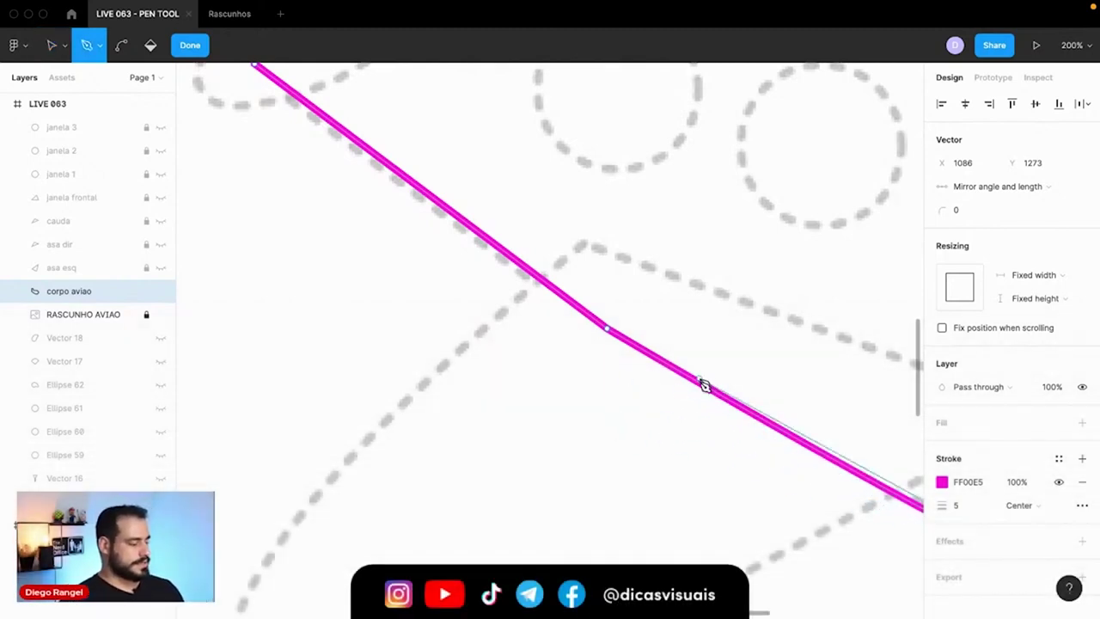
key("Escape")
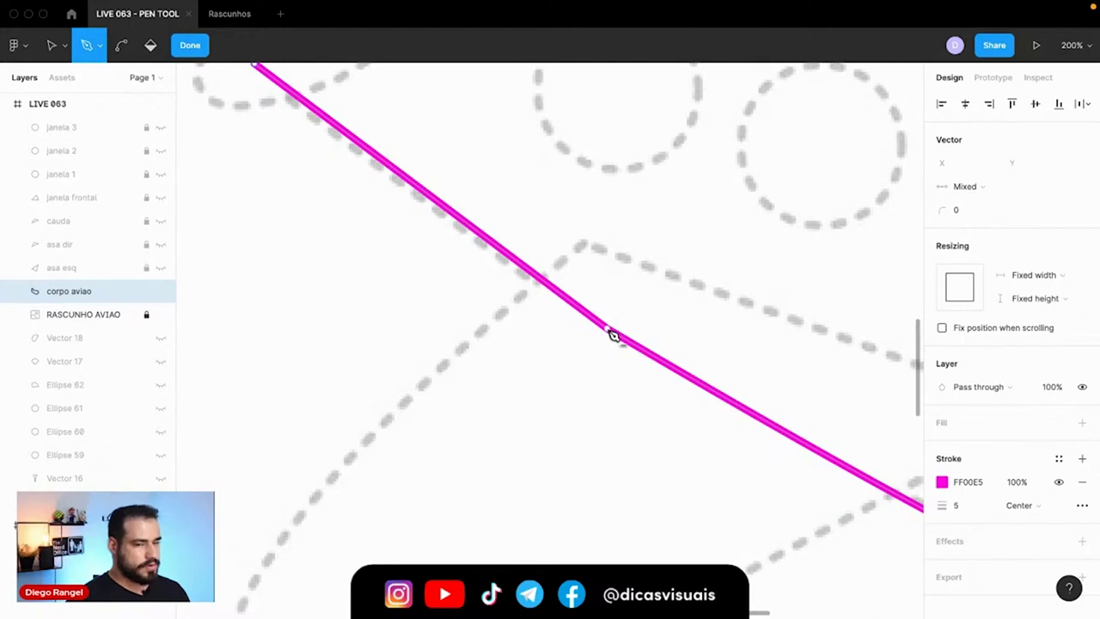
left_click(613, 335)
scroll(611, 318, "down", 2)
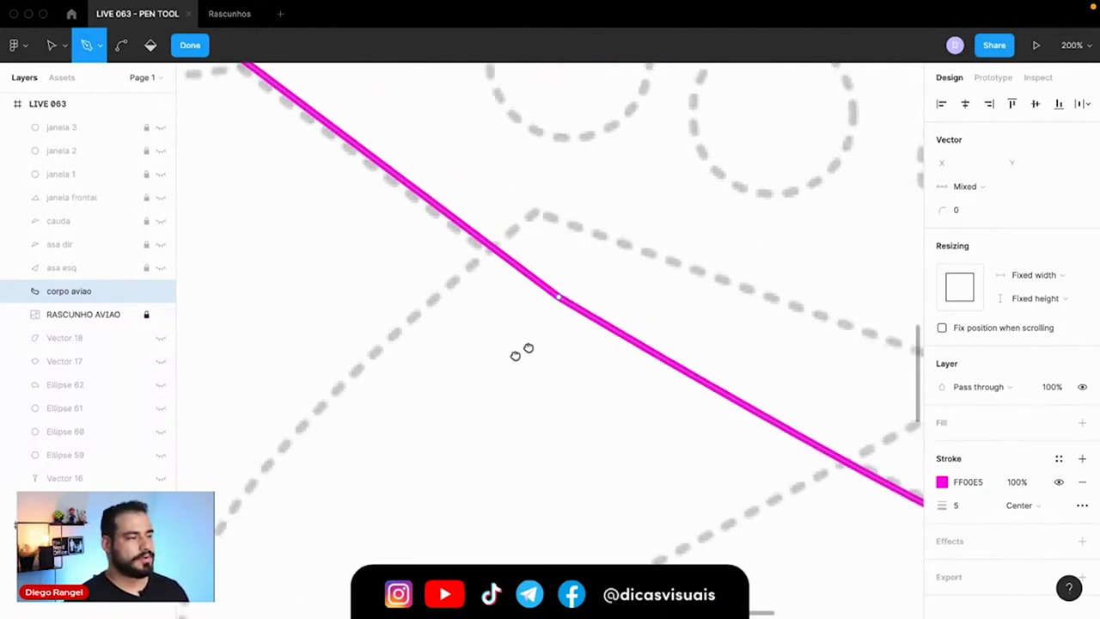
scroll(562, 334, "right", 3)
scroll(562, 334, "up", 2)
key("Escape")
Delete the lower-left kink point, undoing and retrying the deletion
left_click(474, 349)
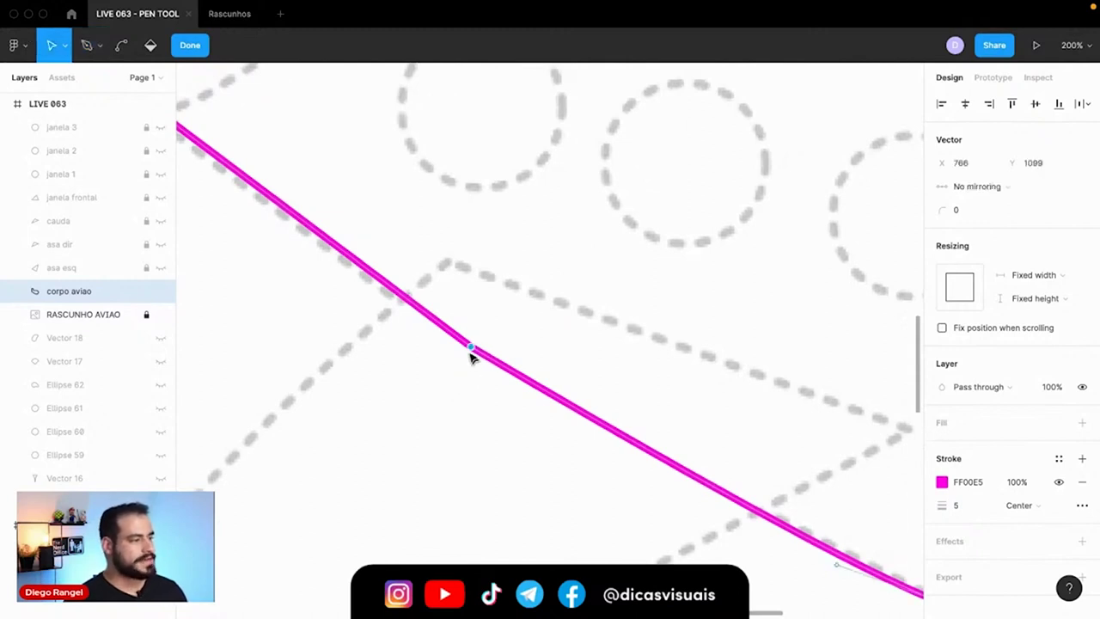
key("Delete")
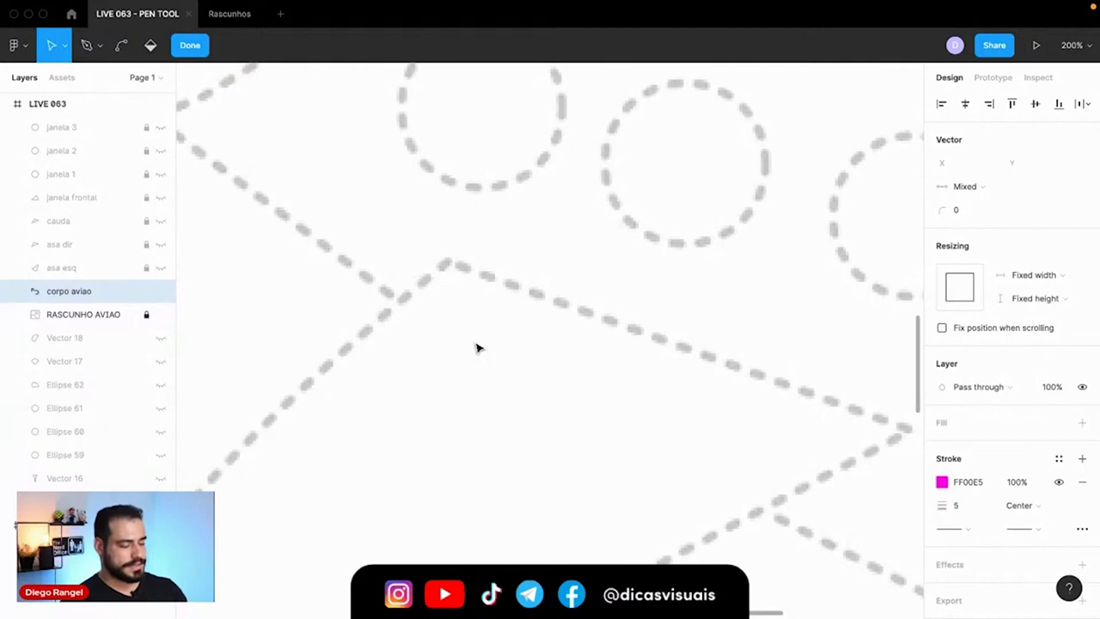
key("minus")
key("minus")
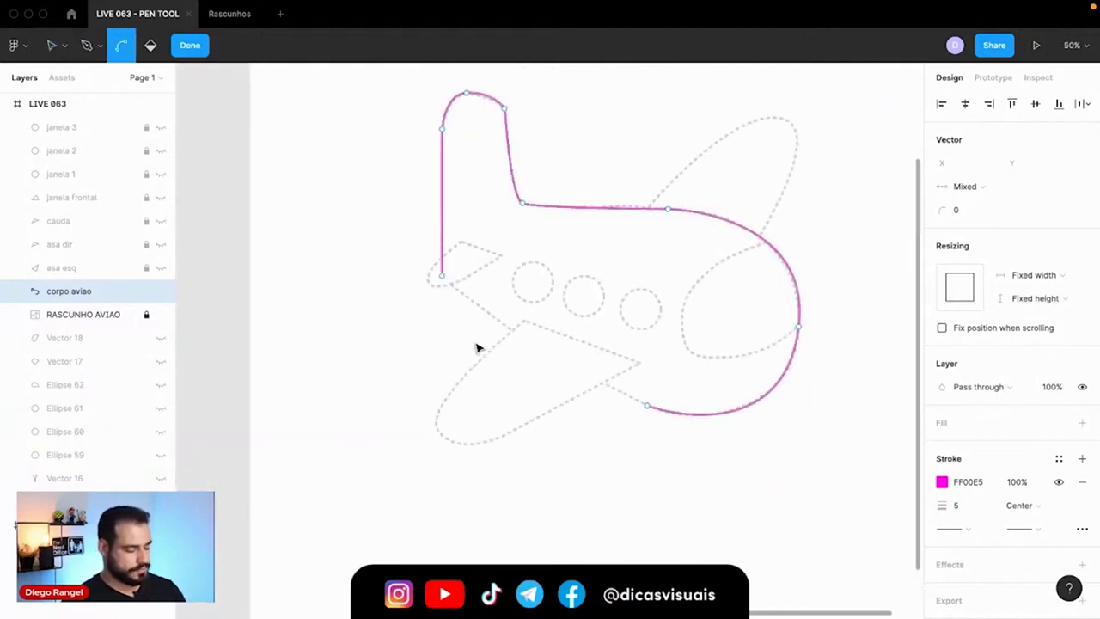
key("ctrl+z")
key("Delete")
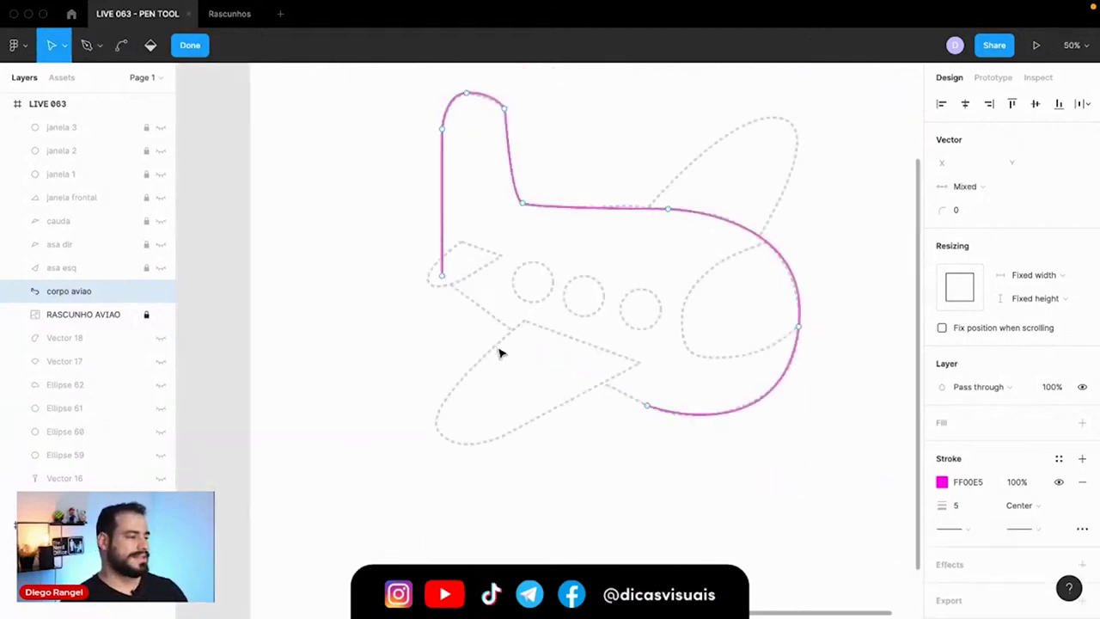
key("ctrl+z")
key("plus")
key("plus")
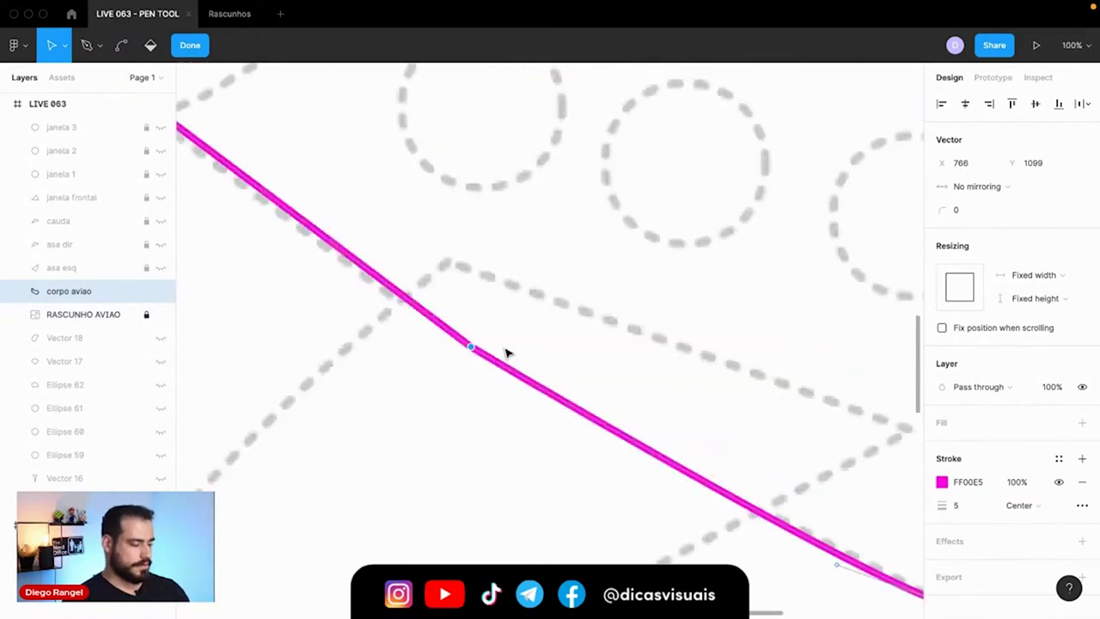
key("p")
mouse_move(475, 370)
left_mouse_down()
mouse_move(592, 366)
mouse_move(597, 350)
left_mouse_up()
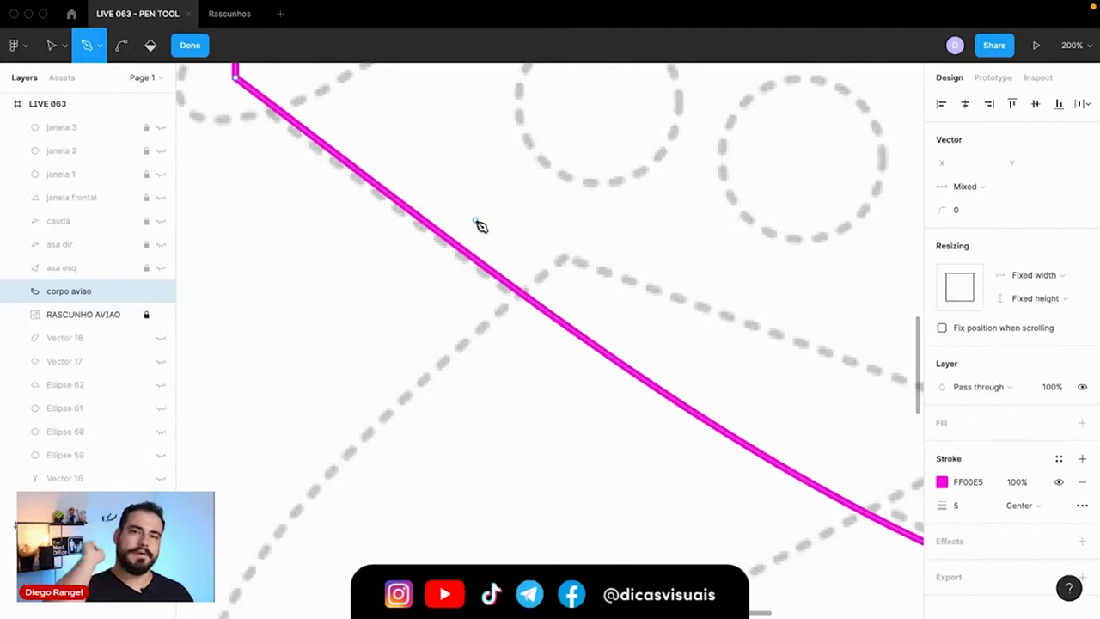
key("minus")
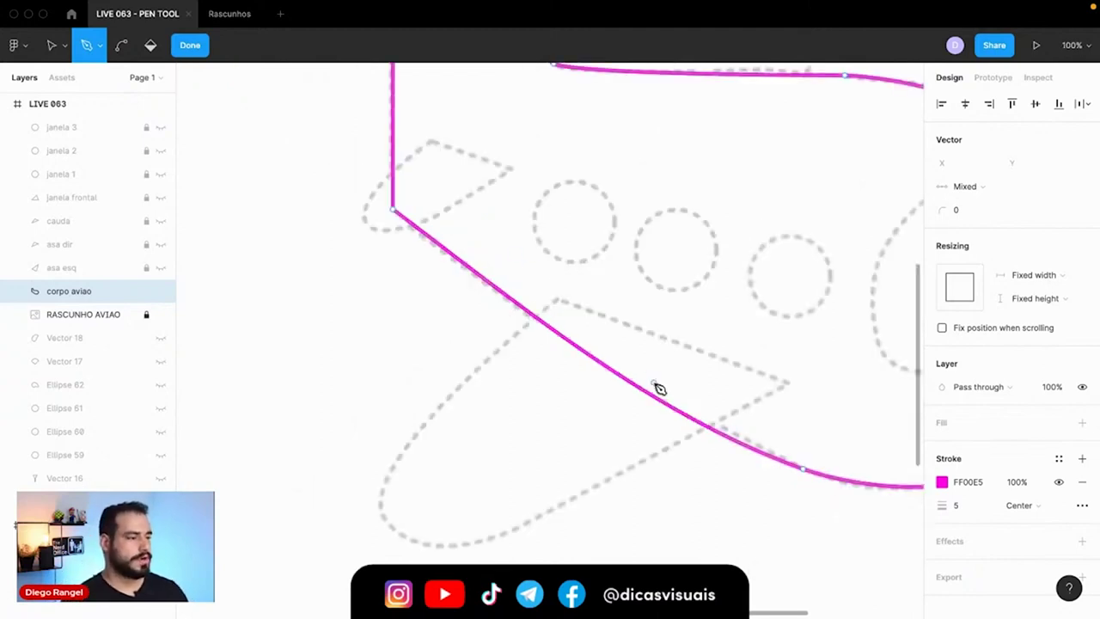
scroll(567, 325, "up", 3)
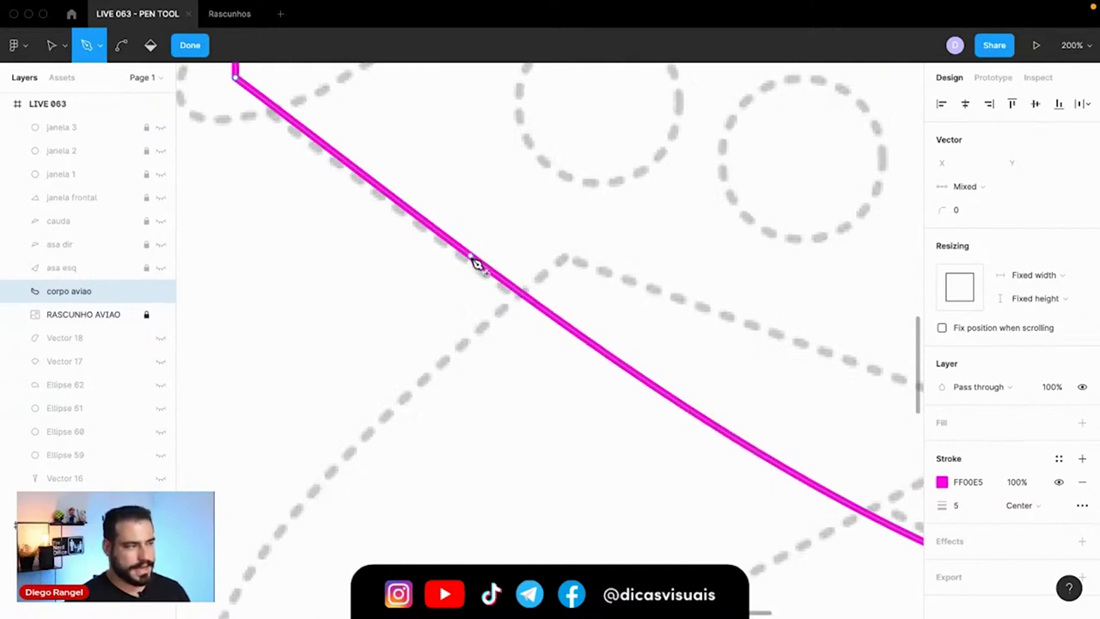
left_click_drag(471, 257, 378, 348)
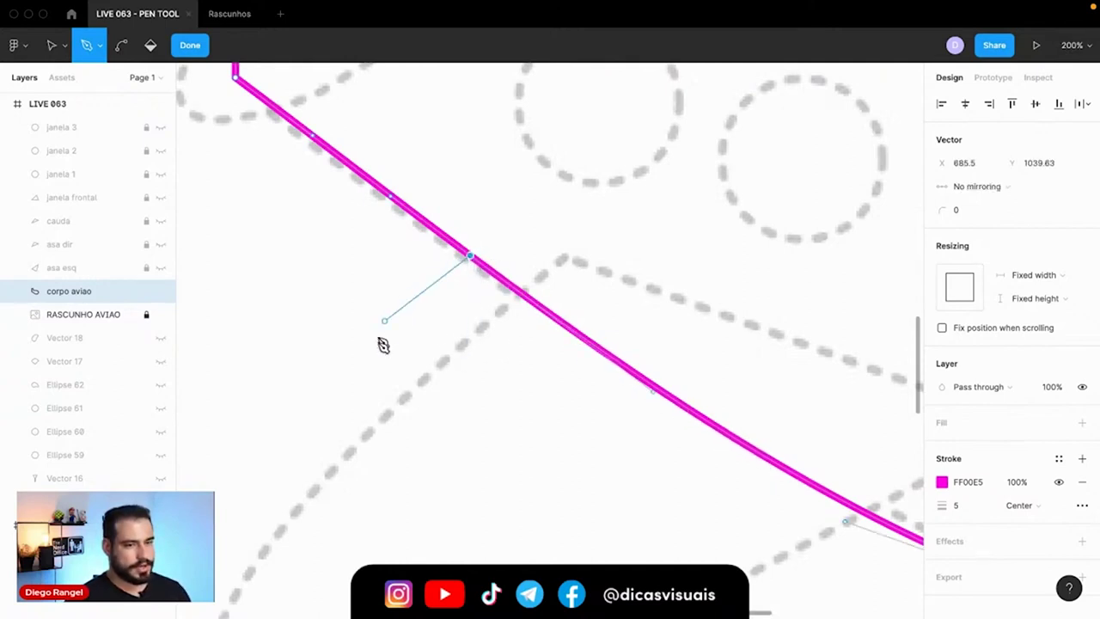
key("Escape")
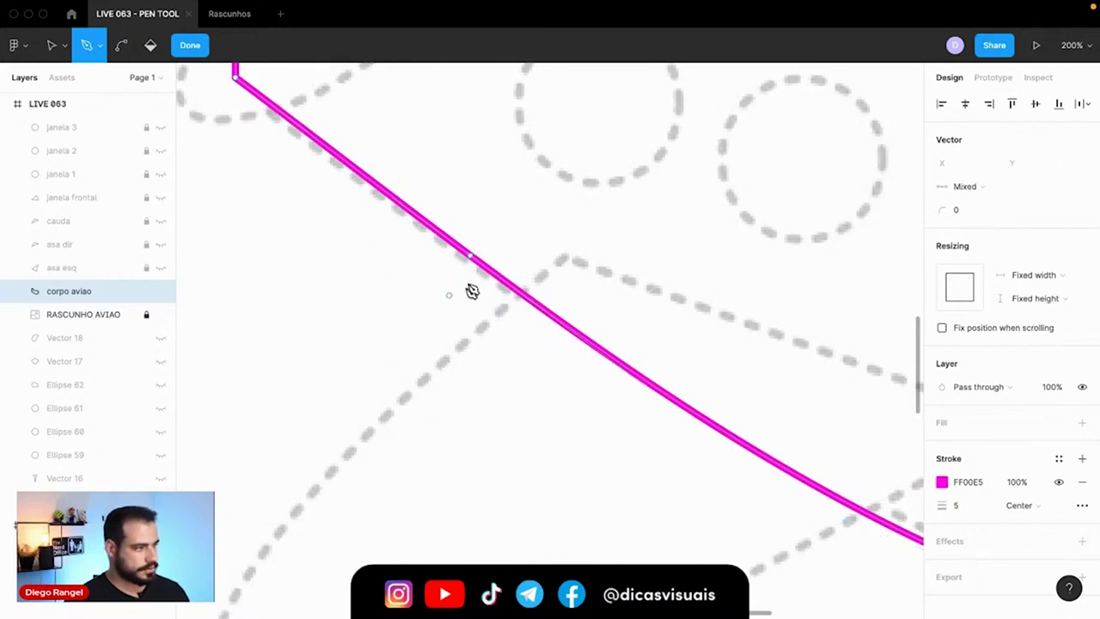
key("Escape")
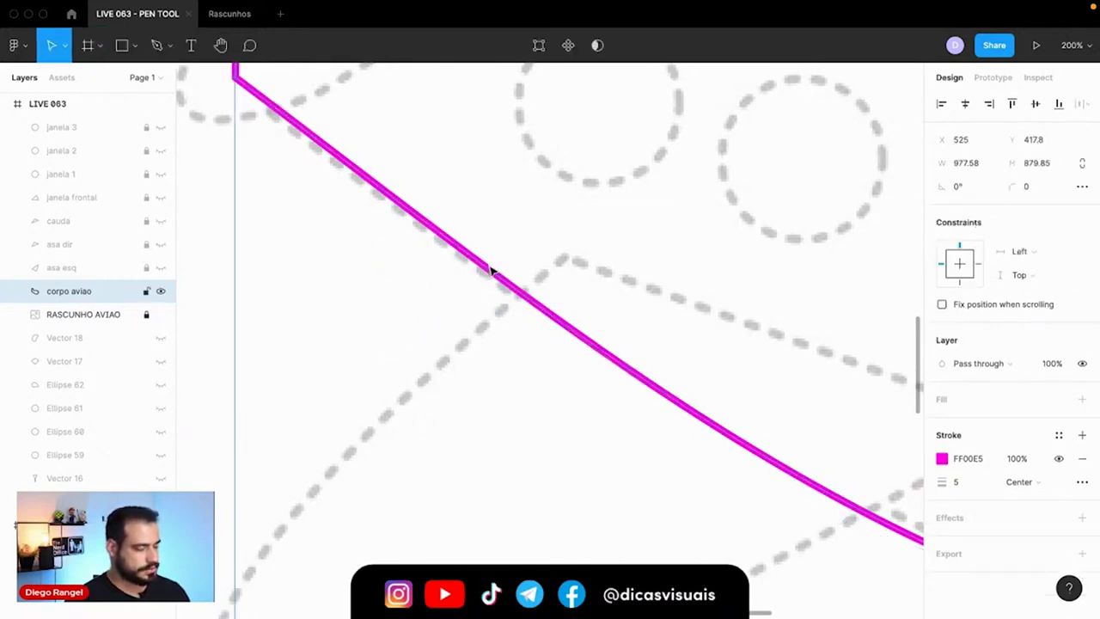
double_click(481, 271)
left_click_drag(470, 257, 550, 284)
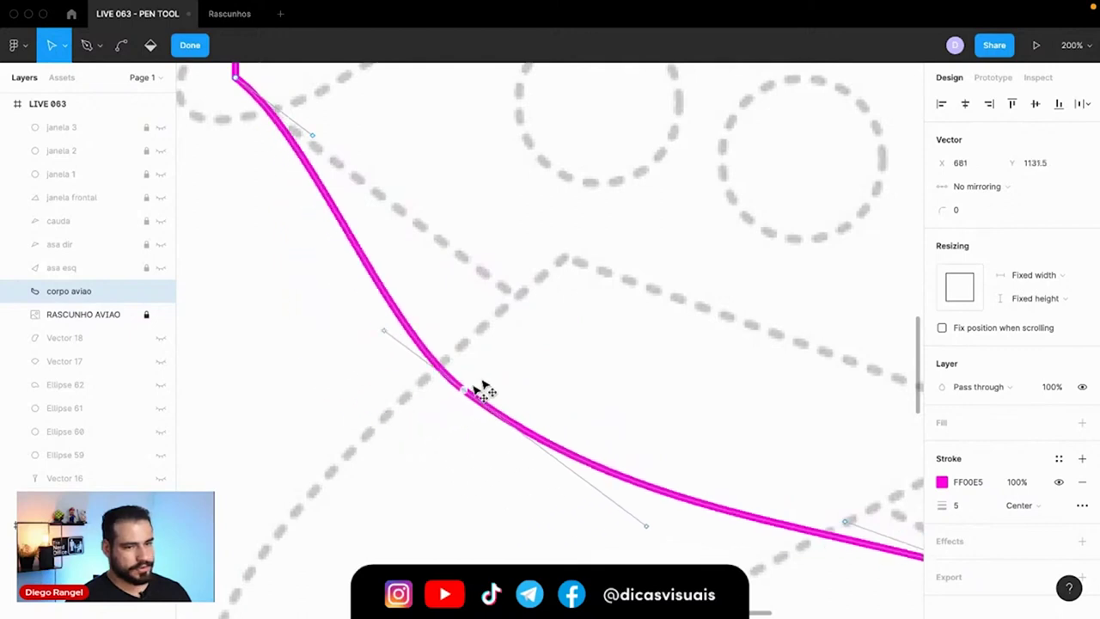
key("p")
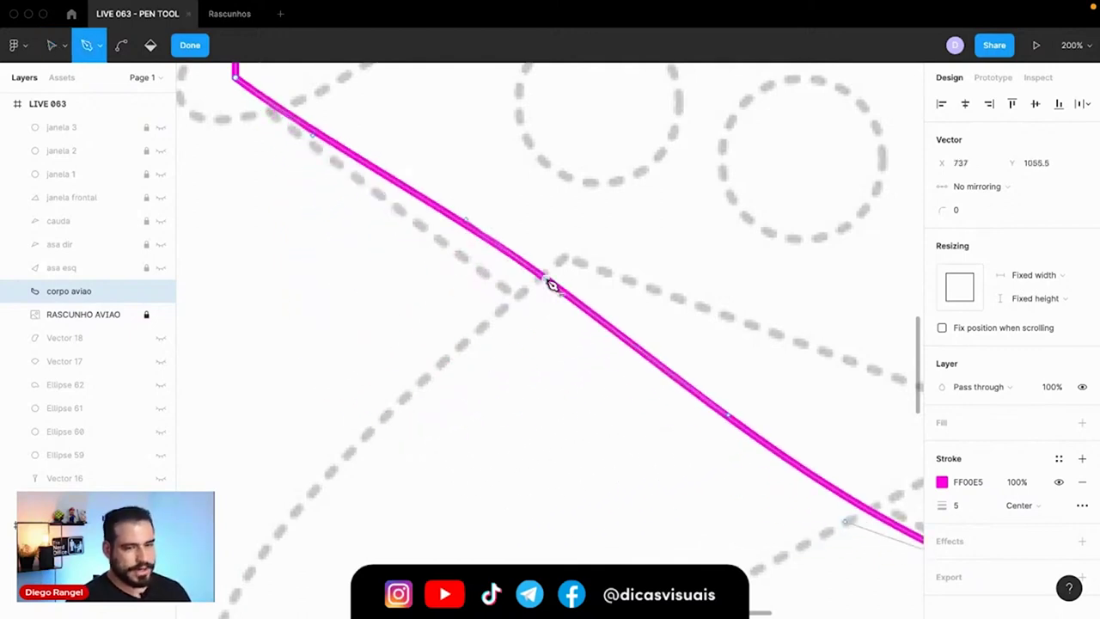
key("ctrl+z")
left_click_drag(489, 274, 550, 521)
left_click_drag(467, 343, 489, 345)
scroll(422, 437, "up", 1)
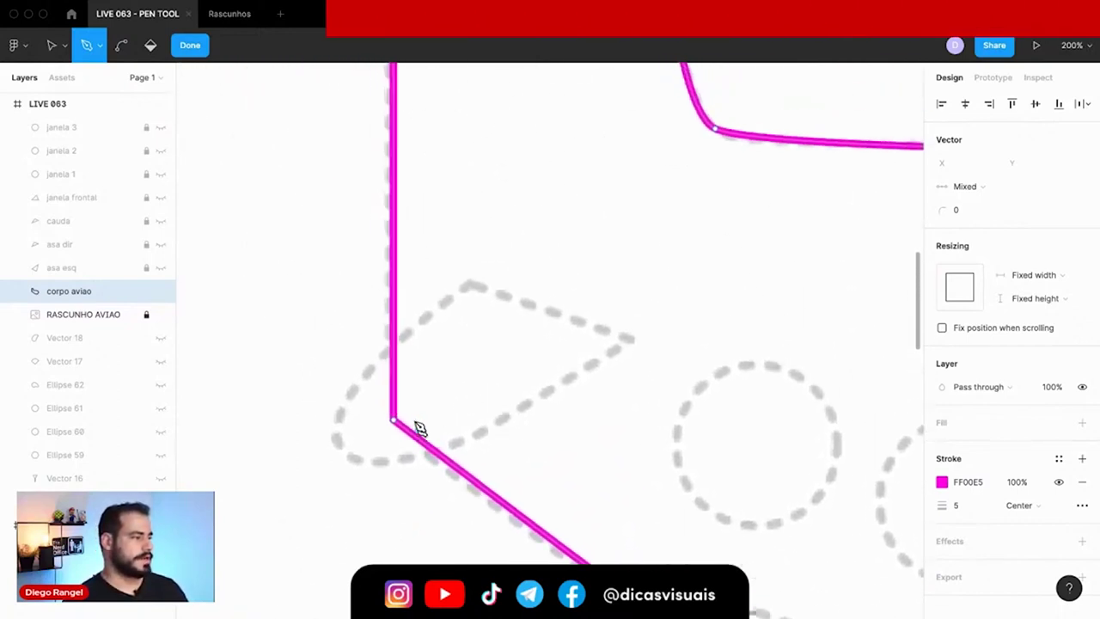
scroll(390, 381, "up", 3)
scroll(373, 218, "up", 3)
scroll(373, 218, "up", 3)
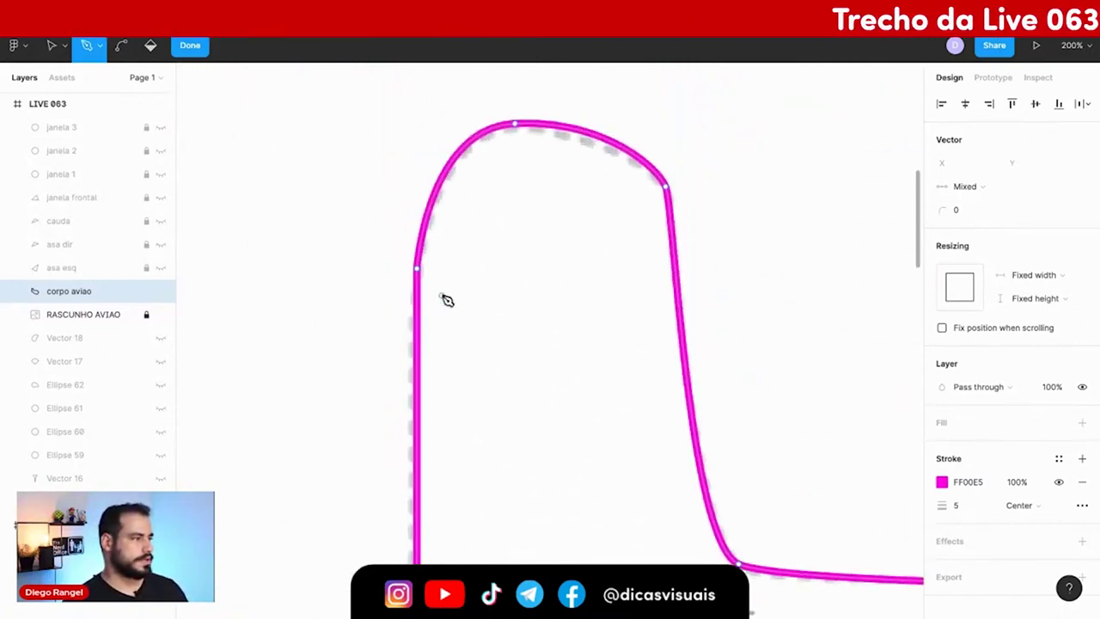
Bend the tail's upper-left corner and nudge that vertex down, then zoom out to check
left_click_drag(418, 277, 419, 300)
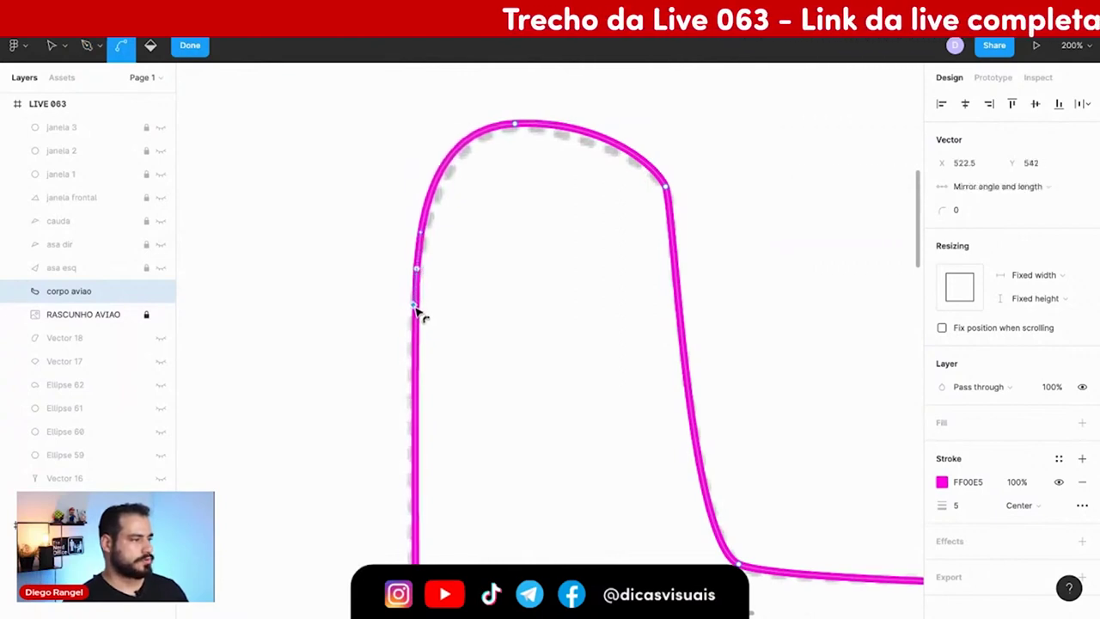
key("p")
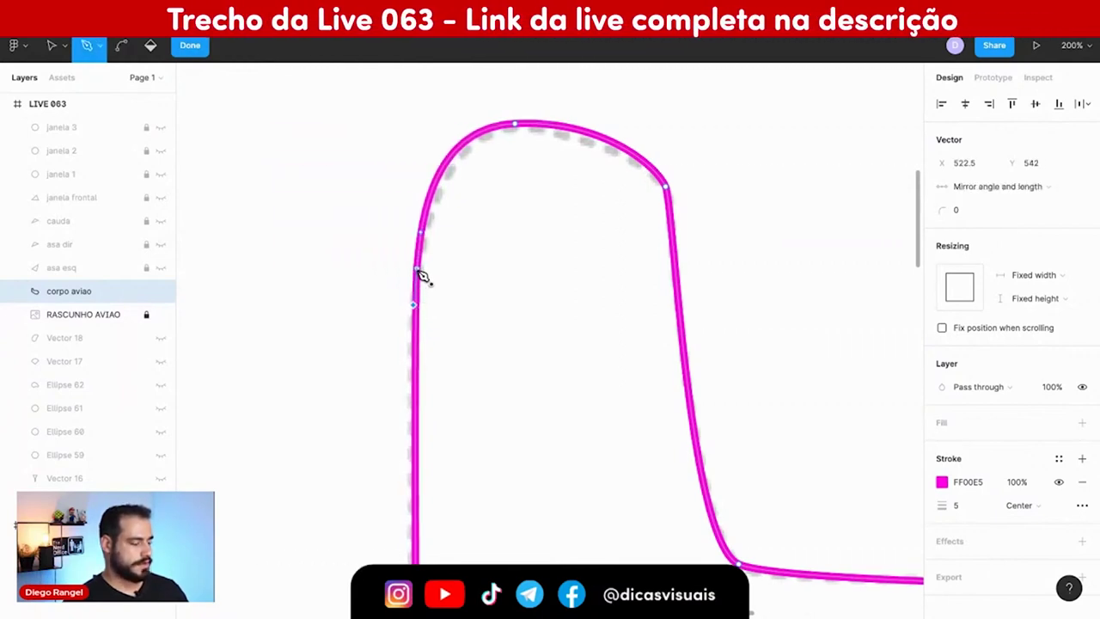
left_click(55, 47)
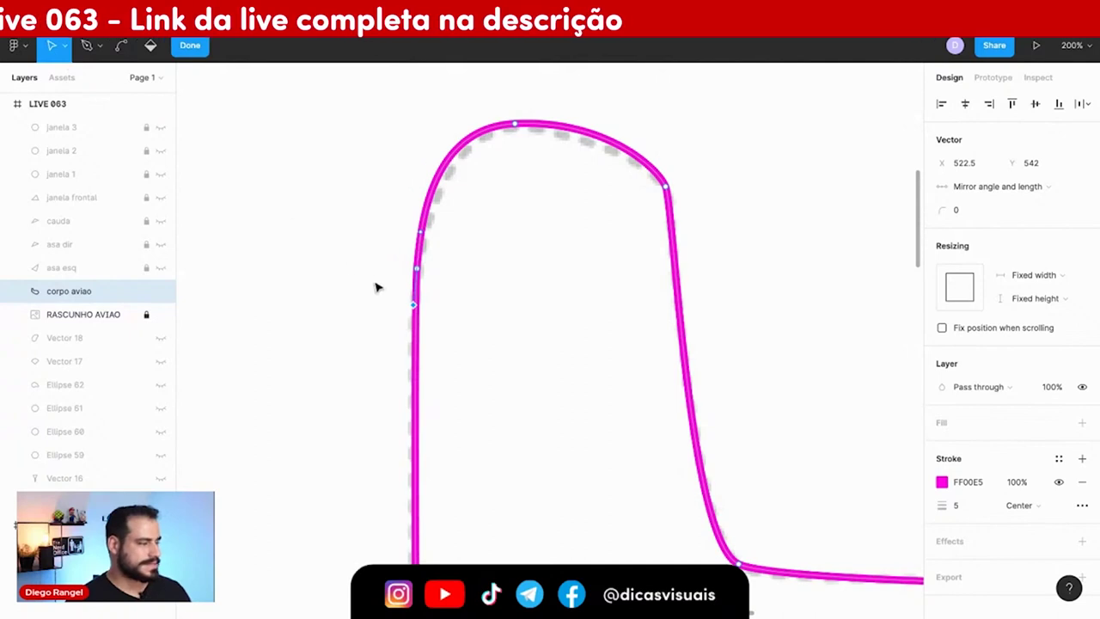
left_click_drag(417, 271, 418, 289)
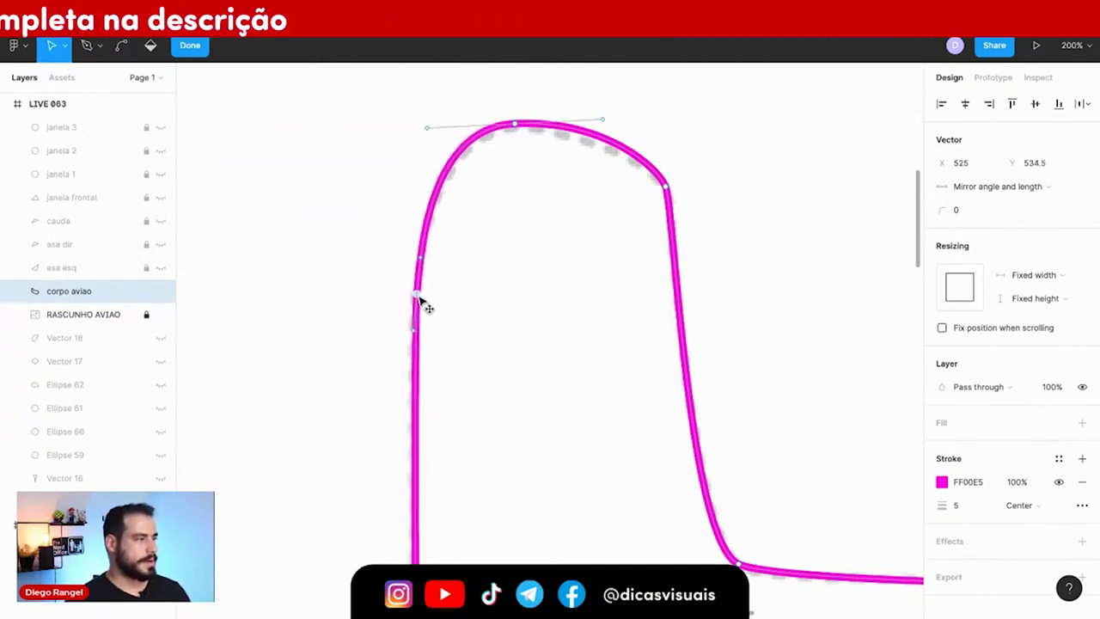
left_click(495, 298)
key("minus")
key("minus")
scroll(550, 369, "down", 3)
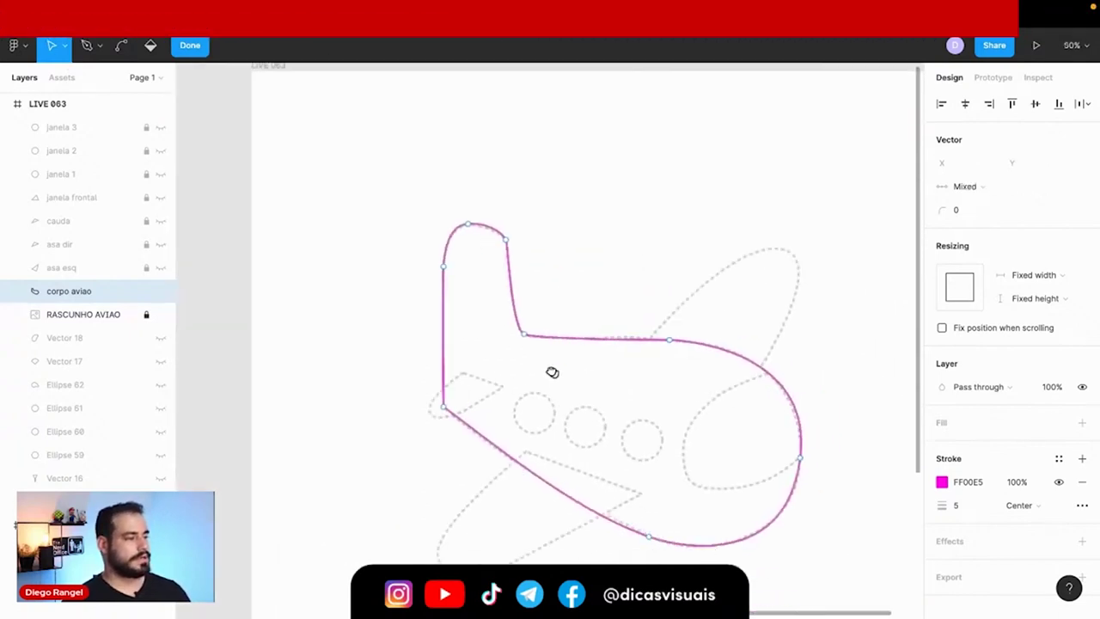
key("plus")
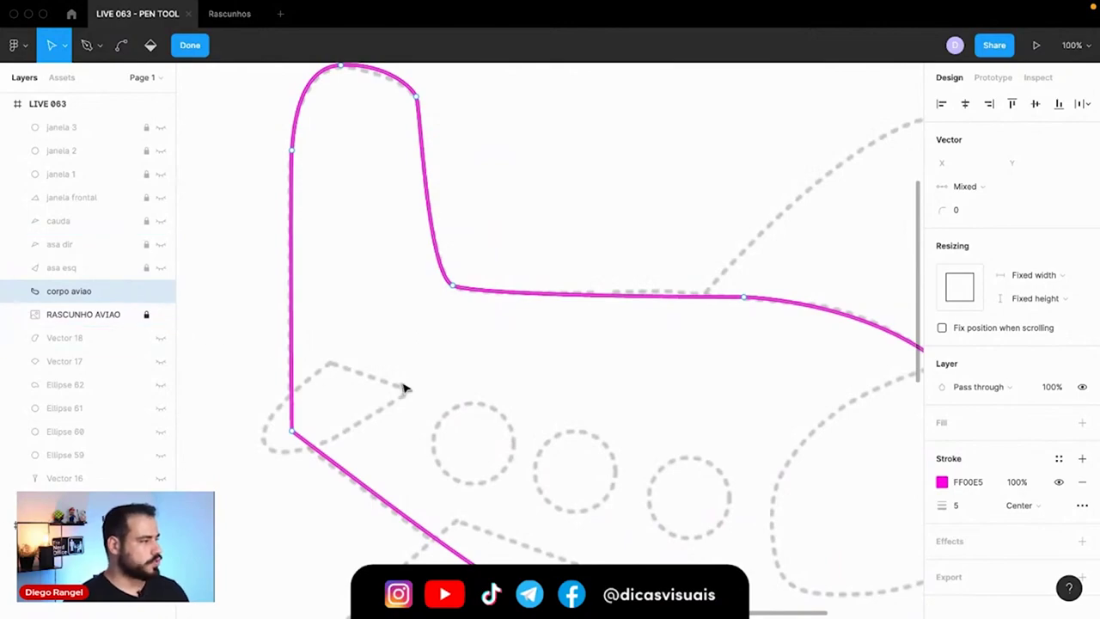
scroll(410, 341, "down", 2)
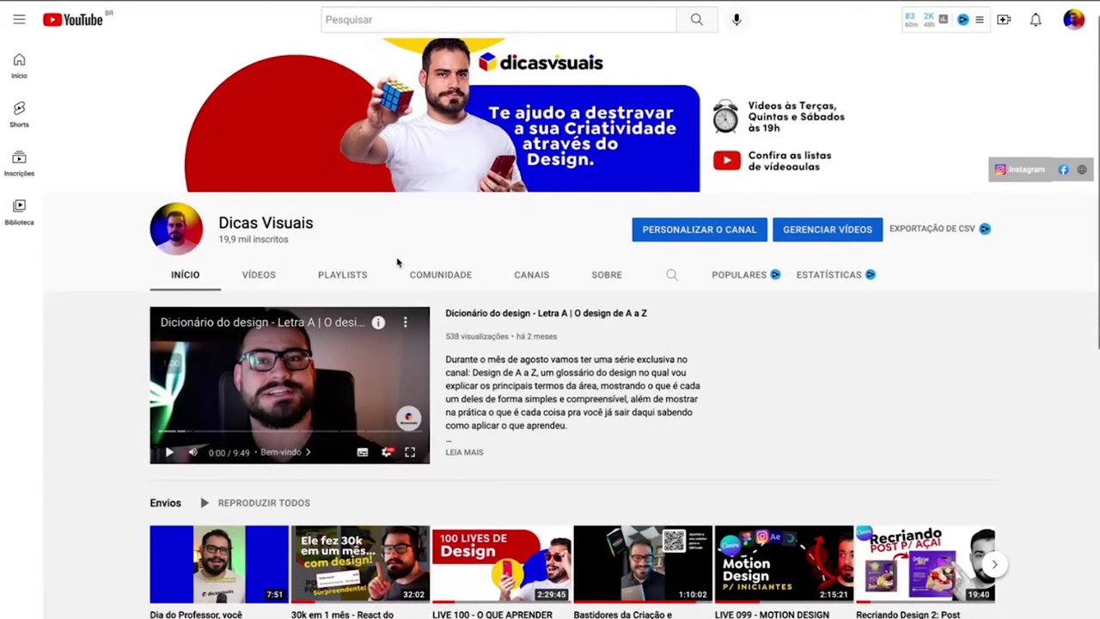
Open the channel's VÍDEOS list and scroll through it
scroll(396, 263, "down", 4)
scroll(397, 262, "down", 3)
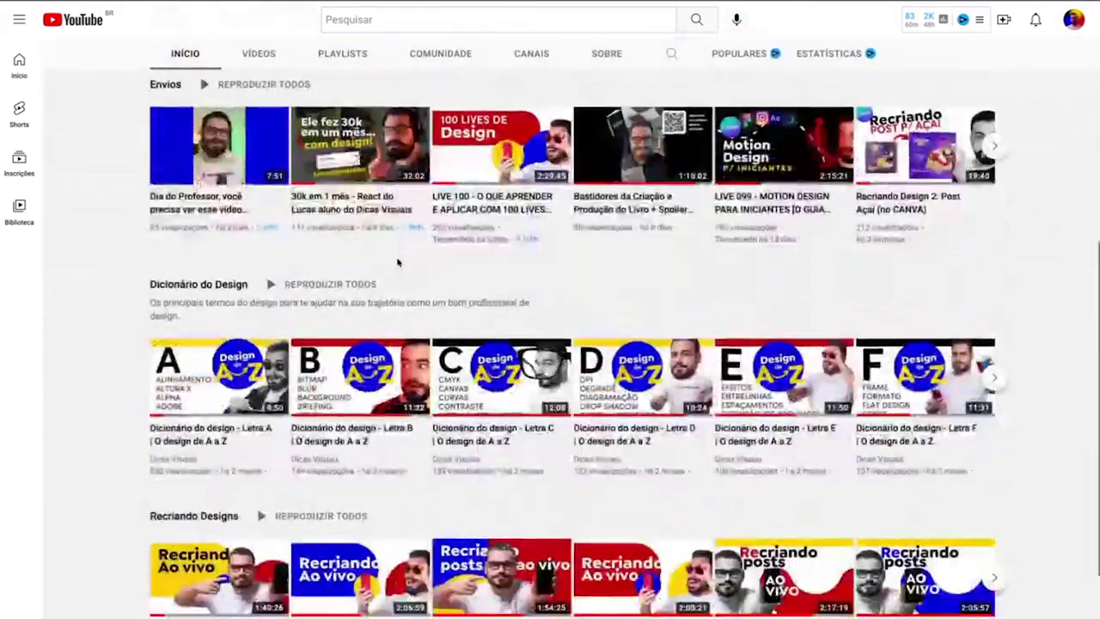
scroll(269, 284, "up", 7)
left_click(269, 284)
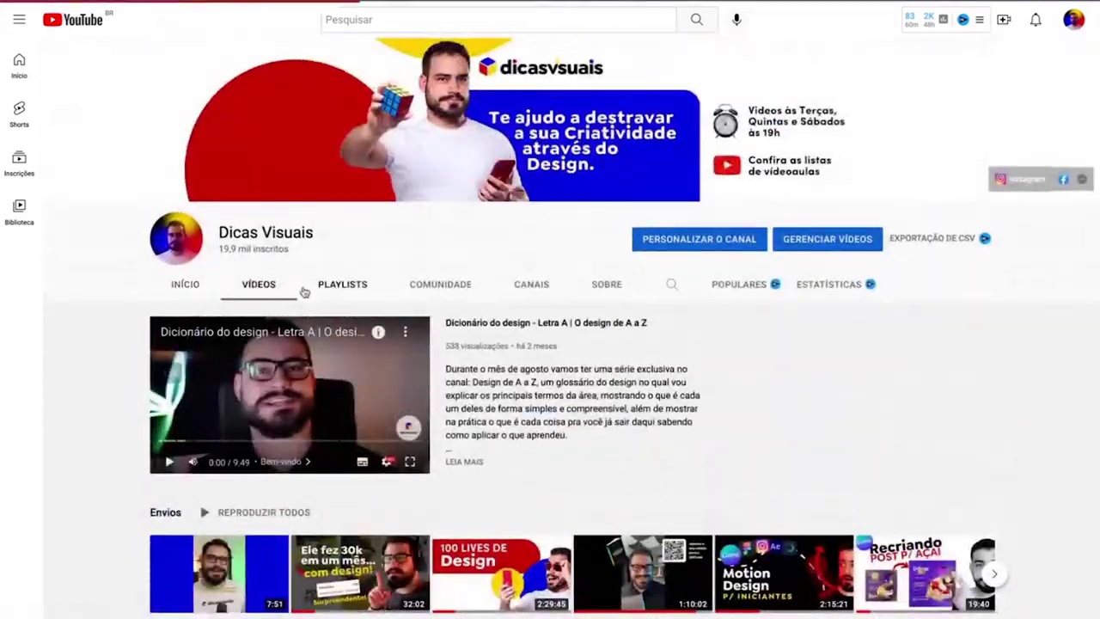
scroll(304, 289, "down", 2)
scroll(302, 293, "down", 3)
scroll(303, 292, "down", 2)
scroll(303, 292, "down", 1)
scroll(303, 292, "down", 5)
scroll(303, 292, "down", 2)
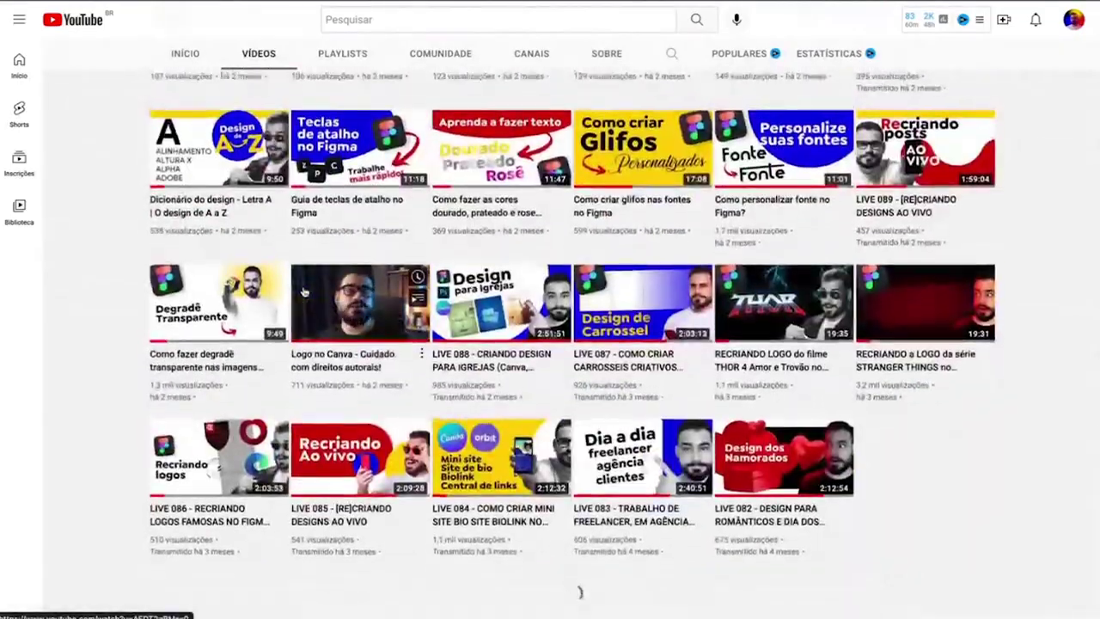
scroll(303, 292, "down", 3)
scroll(302, 292, "down", 4)
scroll(303, 294, "down", 1)
scroll(302, 292, "up", 2)
scroll(302, 292, "up", 7)
scroll(302, 292, "up", 9)
scroll(303, 293, "up", 6)
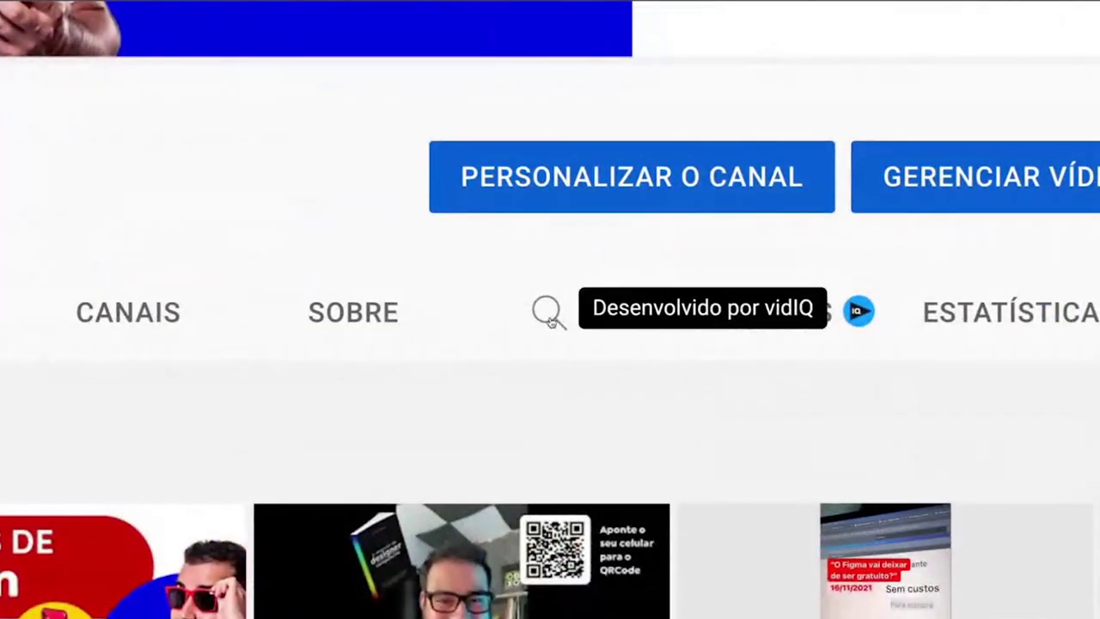
Search the channel's videos for 'cor'
left_click(672, 301)
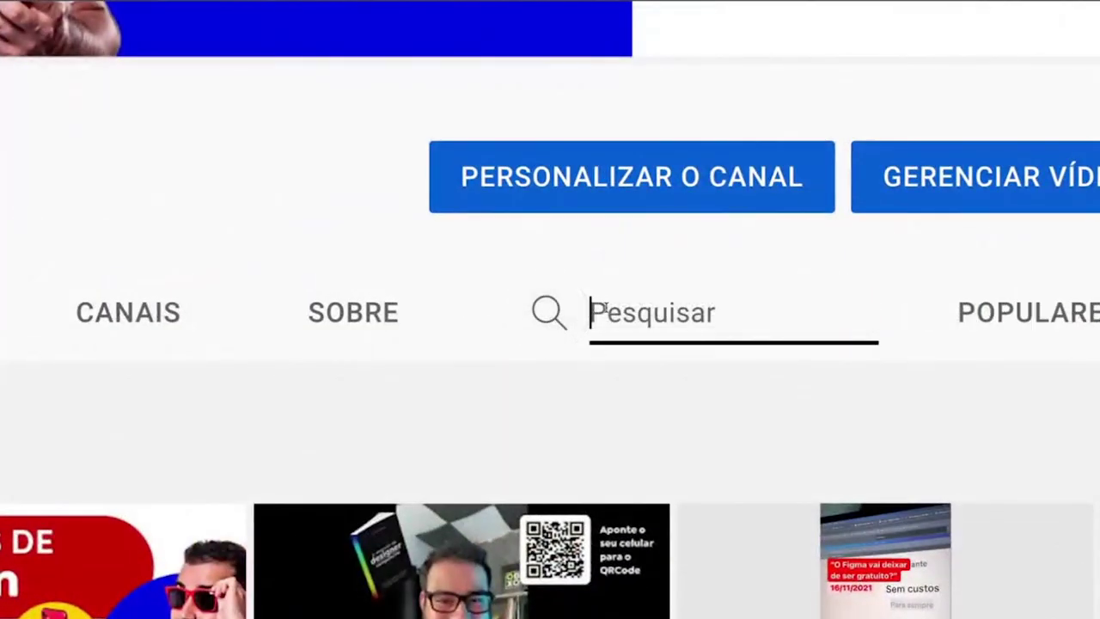
type("cor")
key("Return")
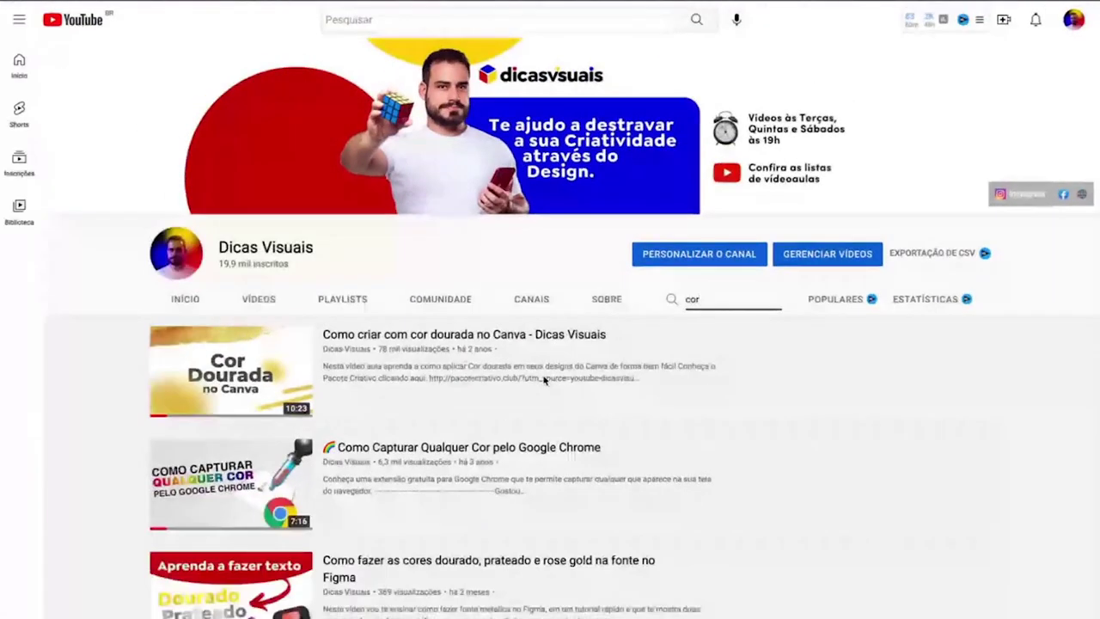
scroll(544, 380, "down", 4)
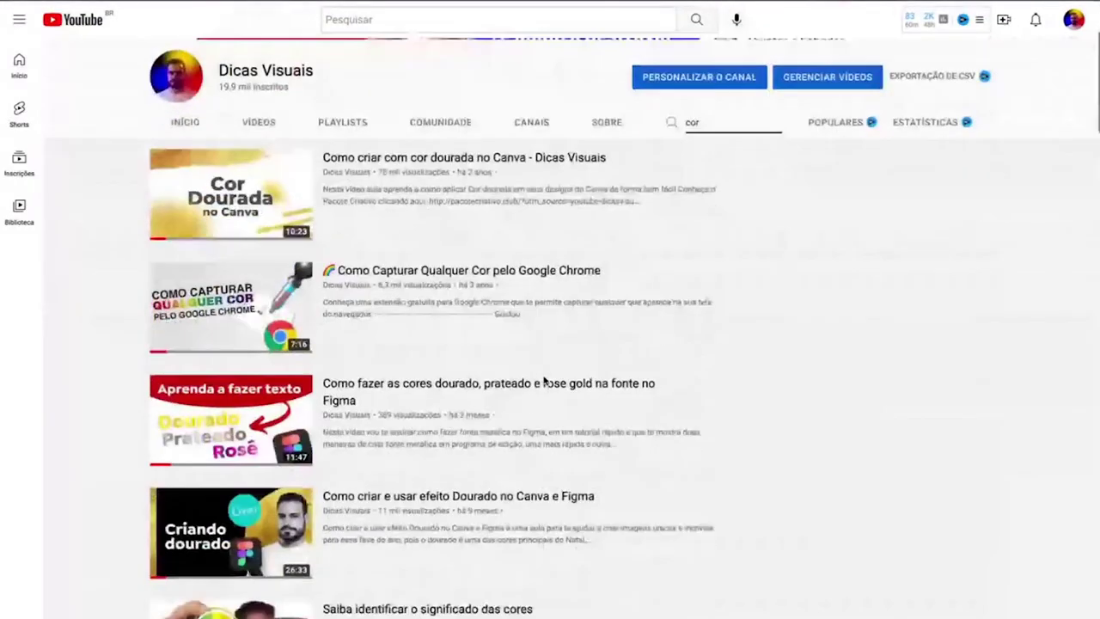
scroll(544, 380, "up", 4)
Search the channel for 'logomarcas' and browse the logo-creation results
double_click(725, 303)
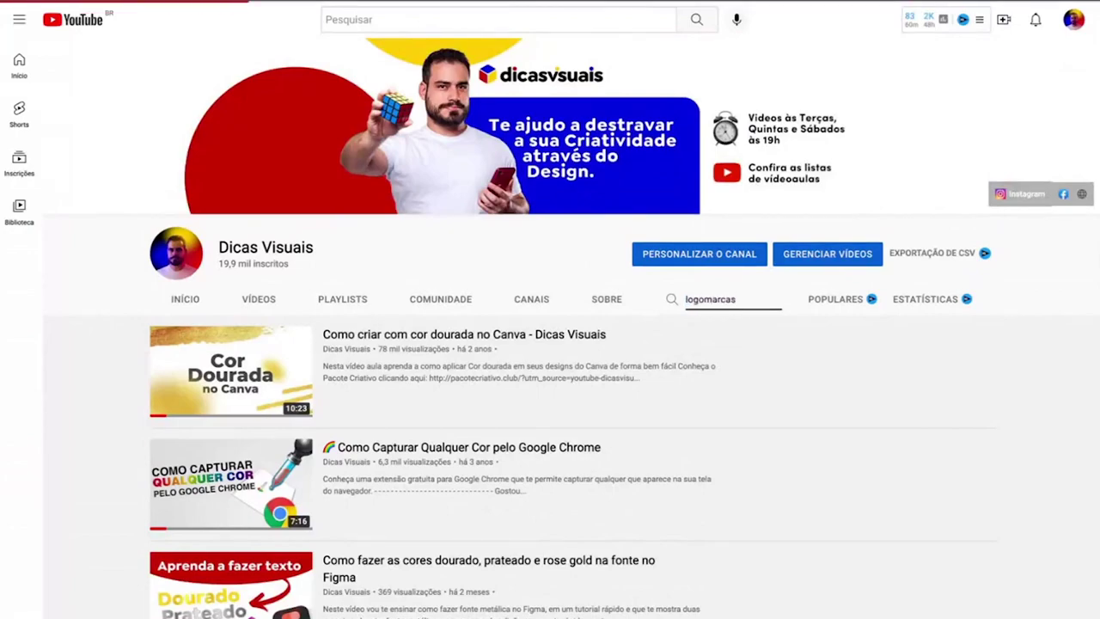
key("Return")
scroll(510, 346, "down", 3)
scroll(283, 141, "down", 1)
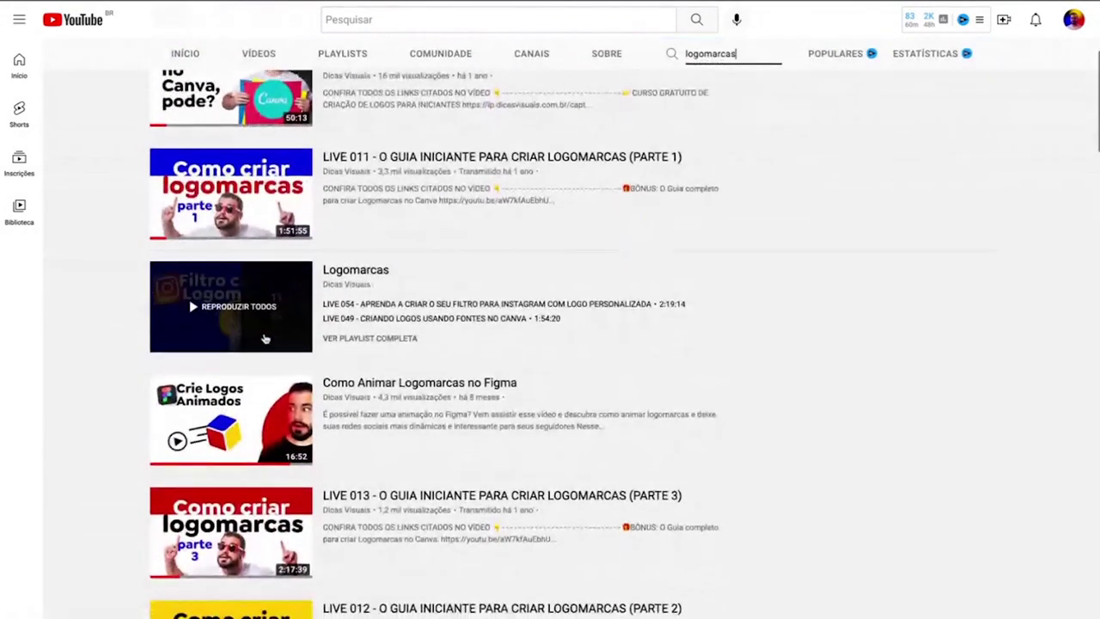
scroll(283, 142, "down", 1)
scroll(283, 142, "down", 4)
scroll(284, 142, "up", 6)
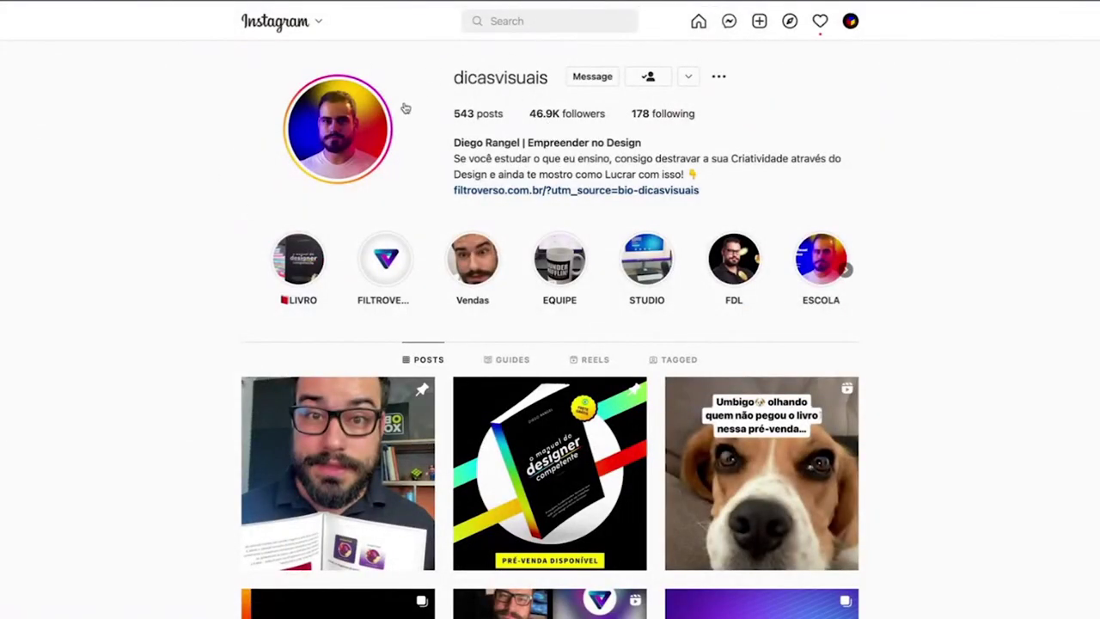
scroll(360, 205, "down", 3)
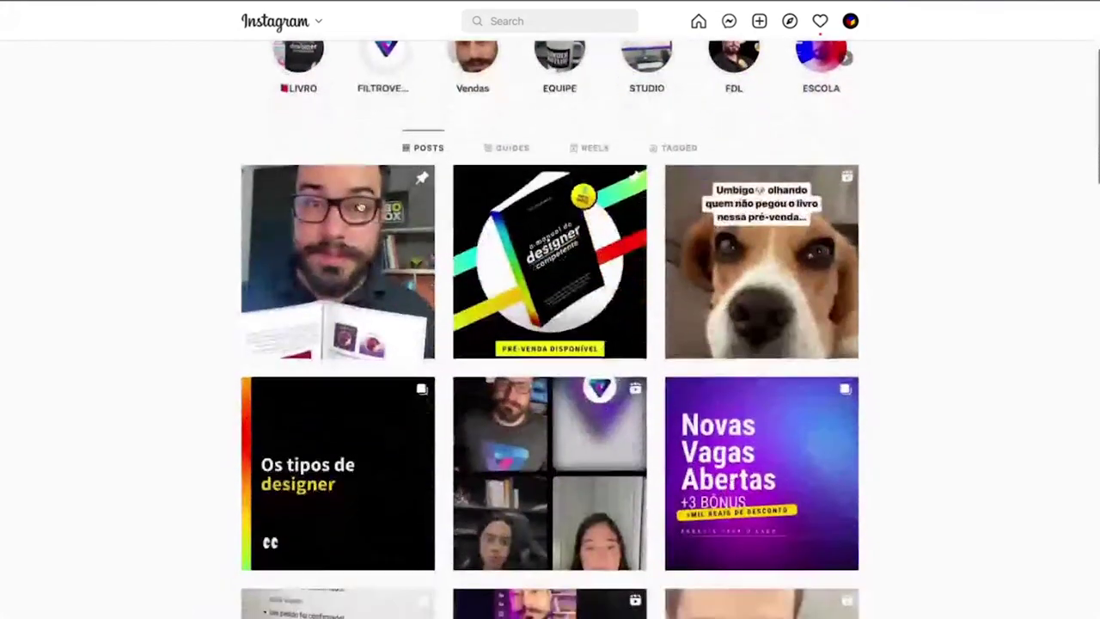
scroll(361, 205, "down", 3)
scroll(360, 206, "down", 4)
scroll(360, 205, "up", 3)
scroll(360, 206, "up", 5)
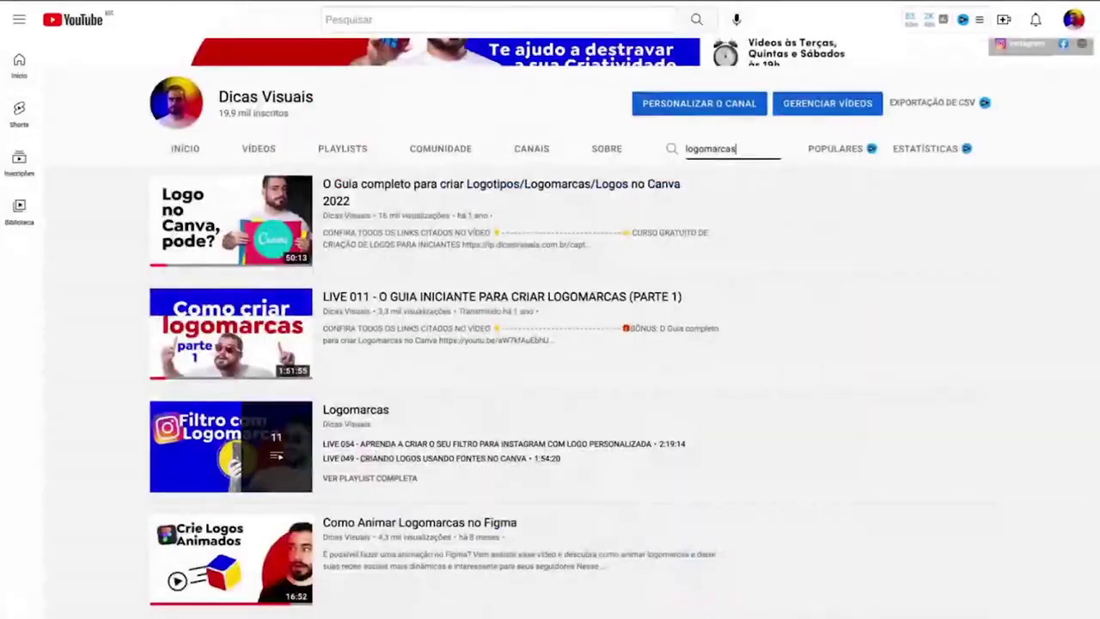
Scroll up the Dicas Visuais 'logomarcas' results to the channel header, led by the Canva logo guide
scroll(312, 147, "up", 2)
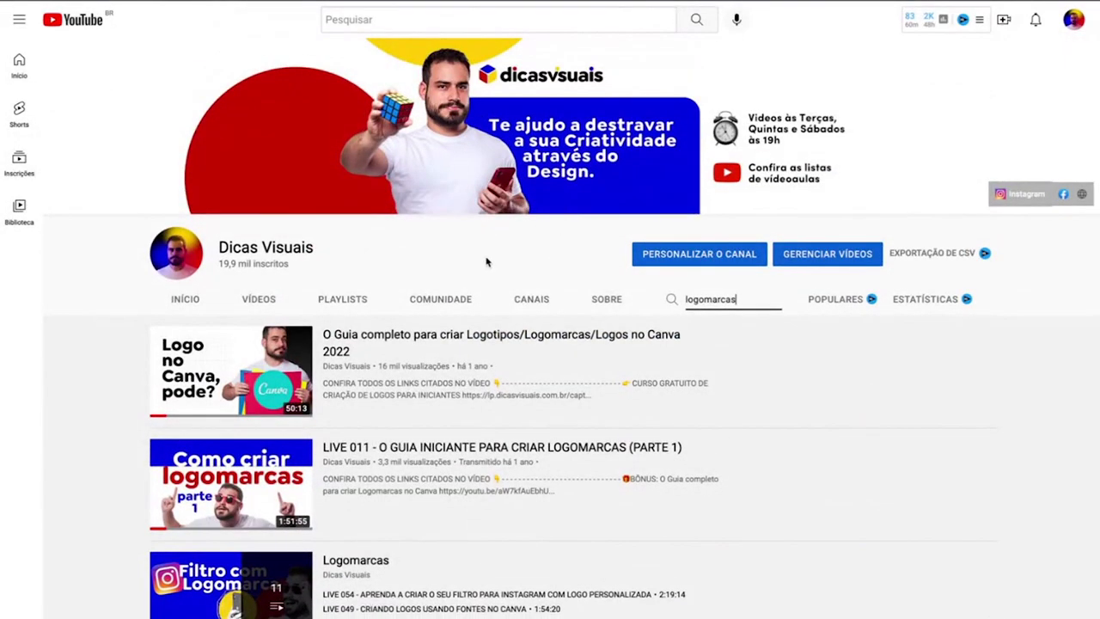